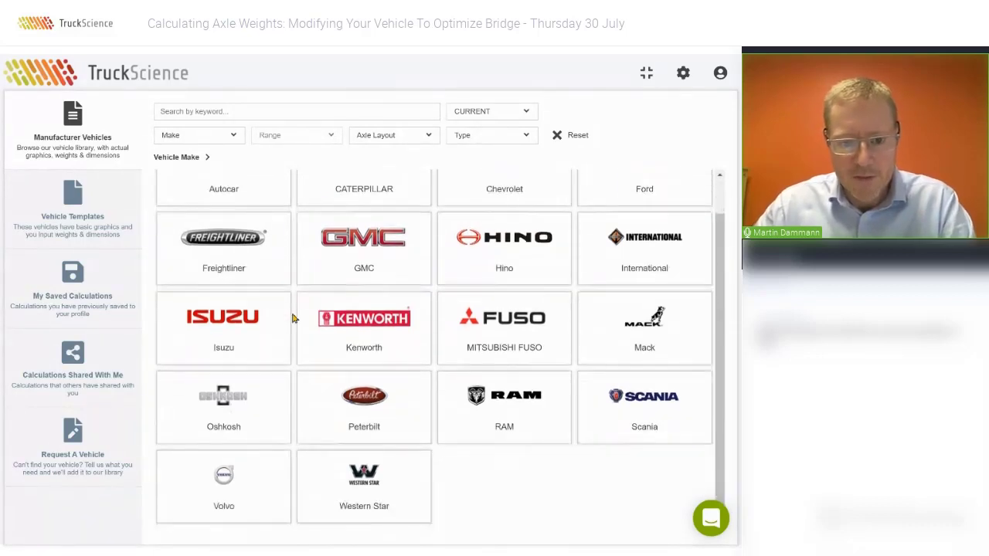
Step: Load the 6X4 Volvo VHD64F300 (NEW) (WB=224") from the Volvo VHD range of manufacturer vehicles
click(223, 479)
click(222, 214)
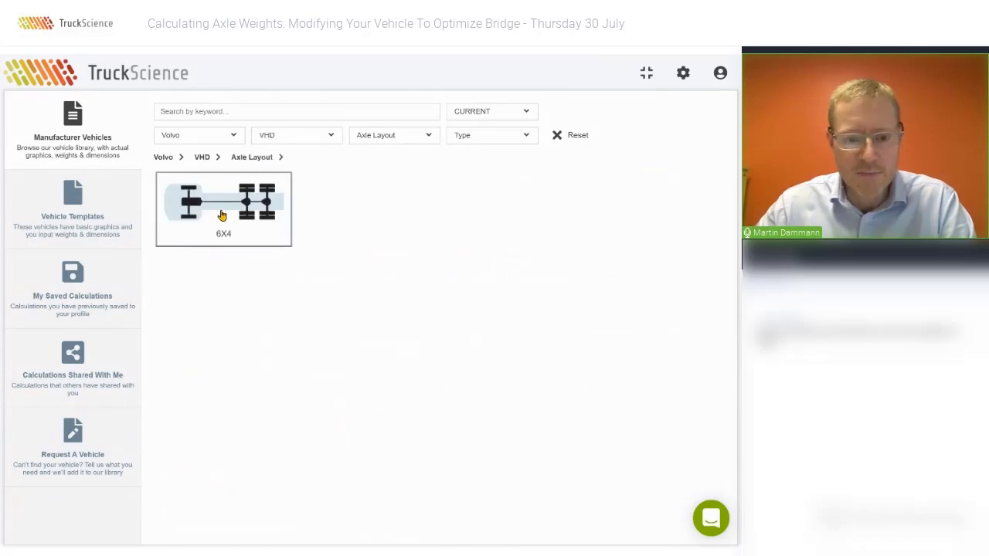
click(222, 214)
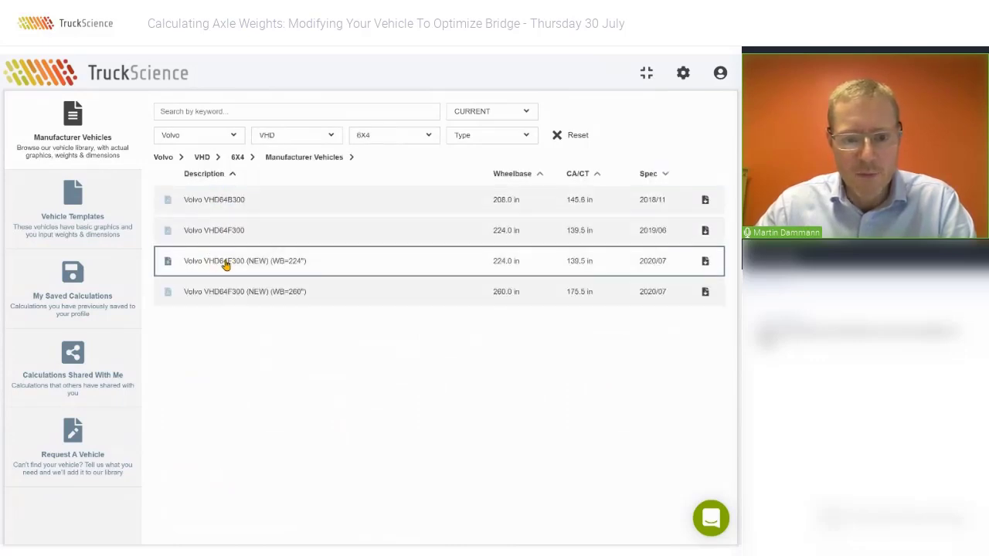
click(280, 263)
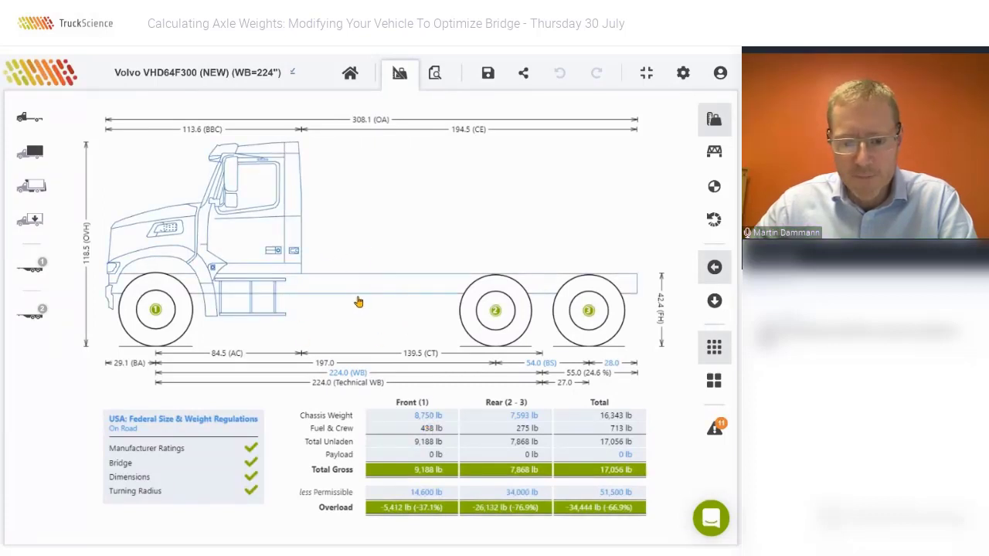
Step: Add the Crysteel Select 16' Heavy Duty Dump Body to the chassis and move it to 4.0 in behind the cab
click(31, 152)
click(234, 317)
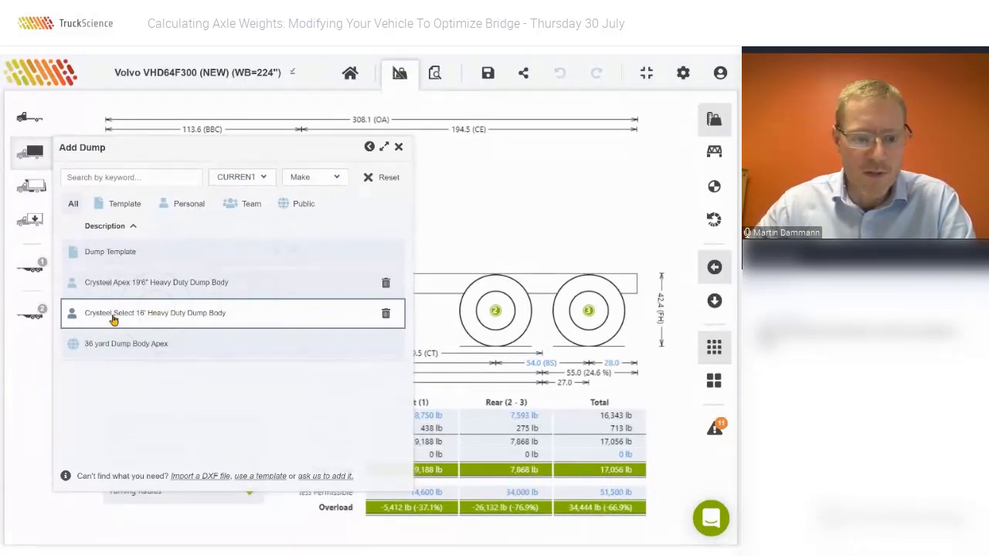
click(161, 317)
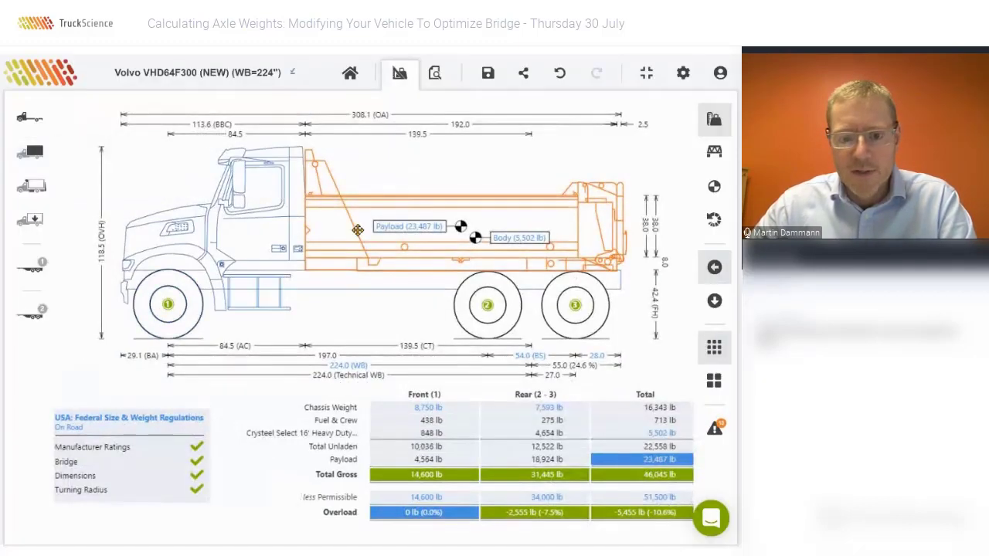
drag(349, 216, 355, 216)
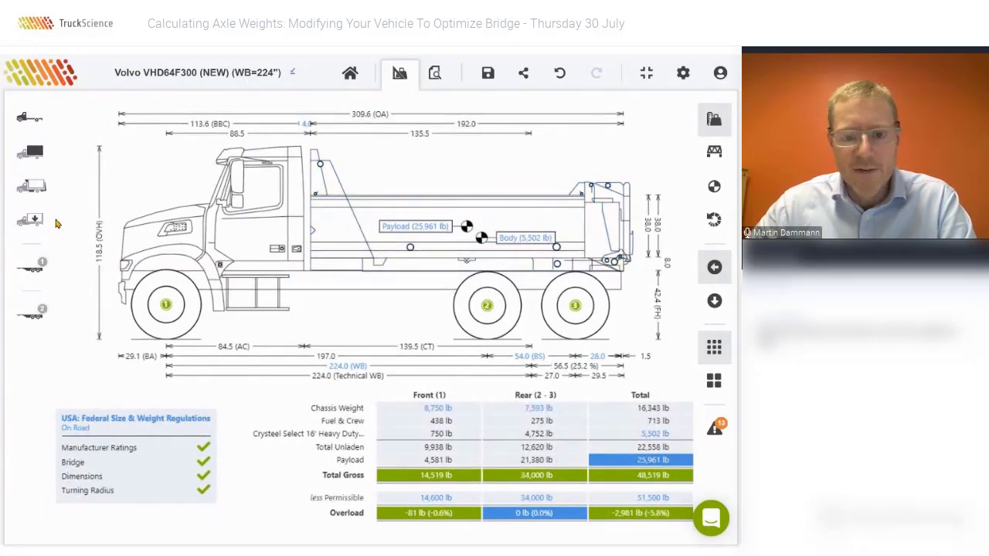
Step: Add the saved Hoist from the other equipment and position it near the front of the dump body
mouse_move(523, 243)
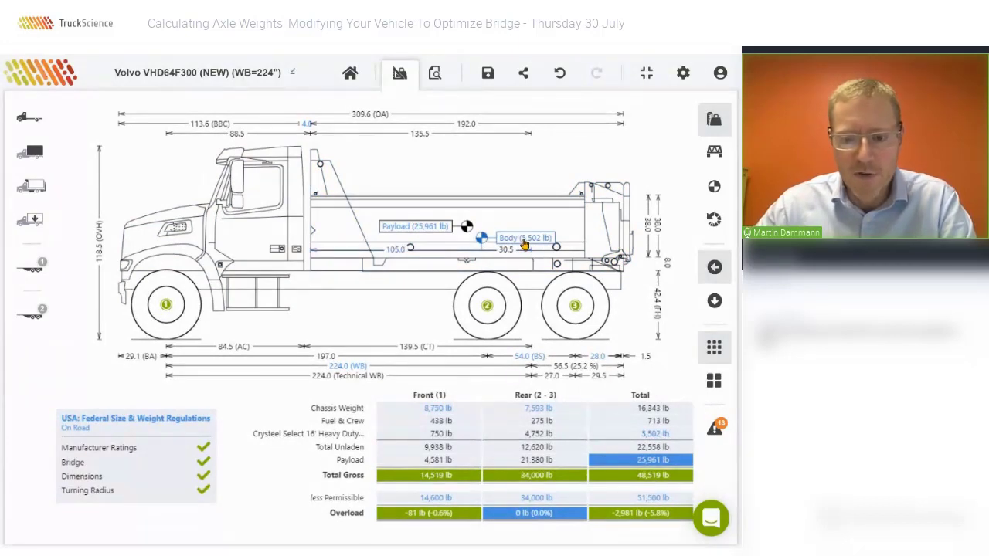
click(32, 187)
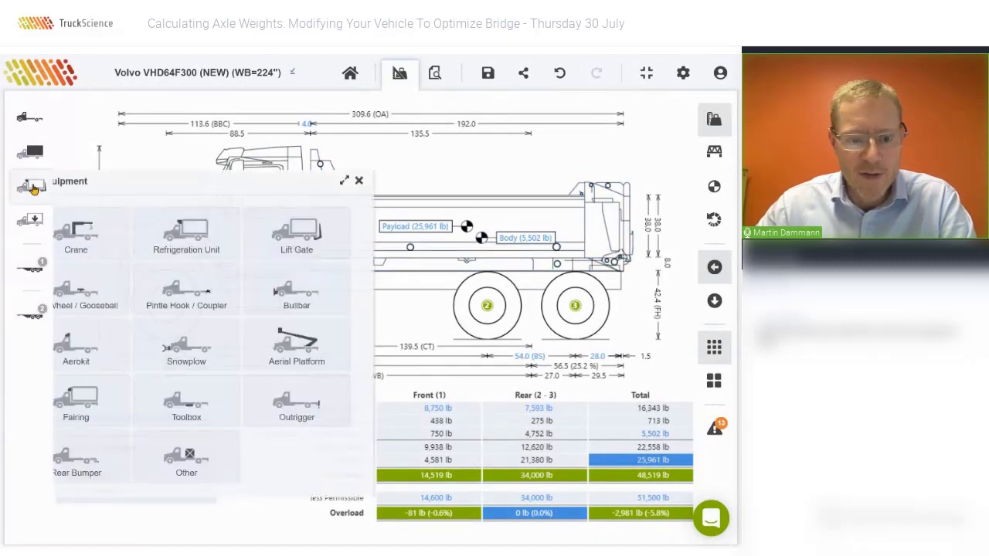
click(210, 456)
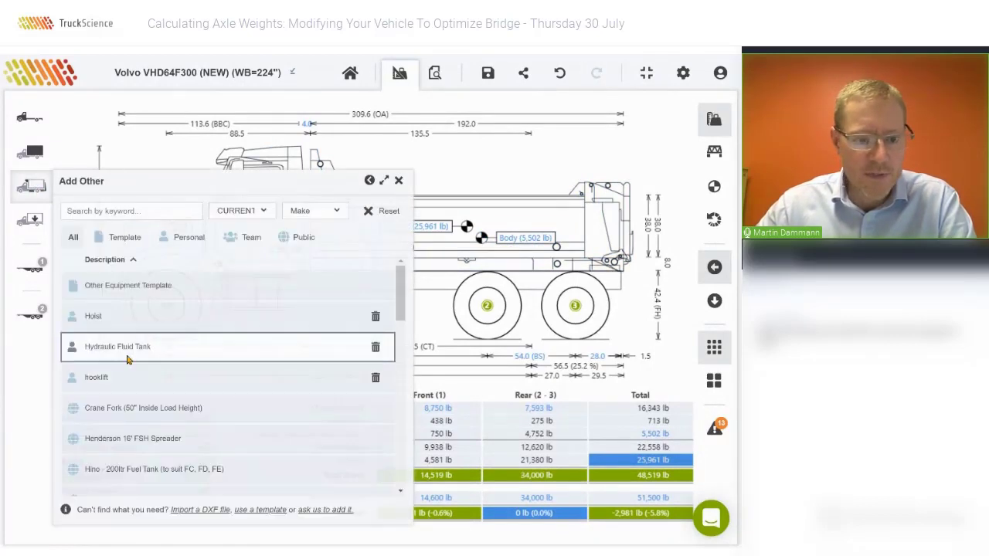
click(102, 323)
drag(310, 200, 322, 201)
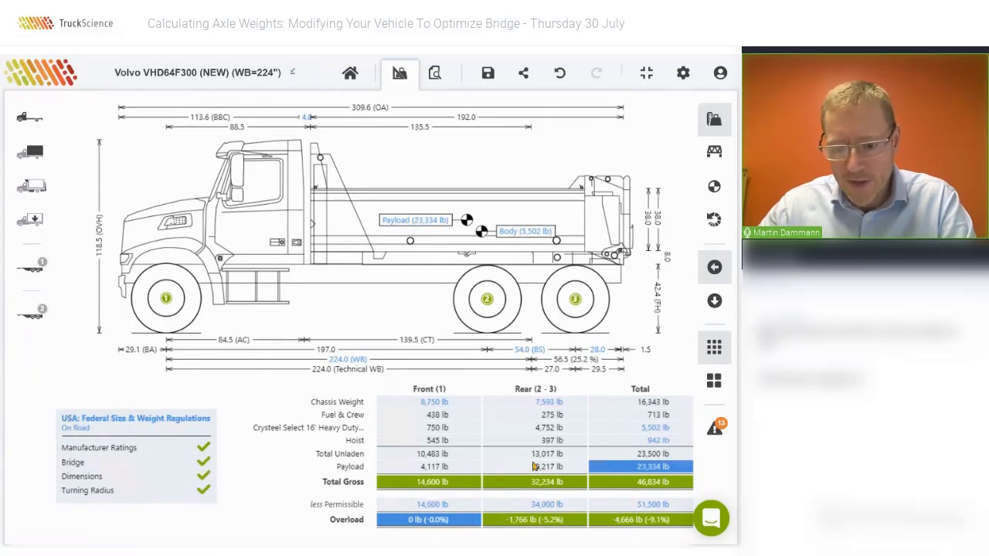
Step: Check the front axle's permissible weight settings and add a pusher axle to the chassis
click(423, 505)
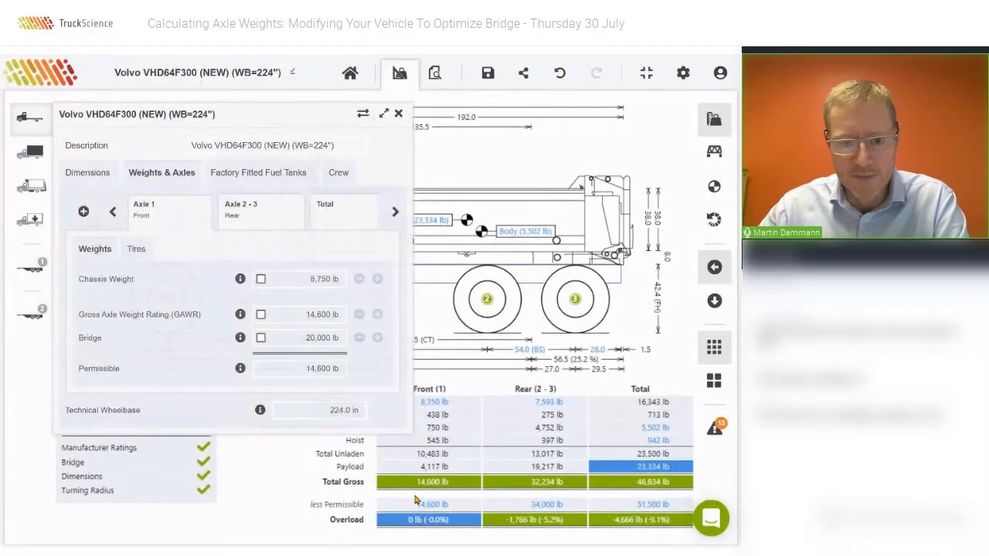
click(398, 114)
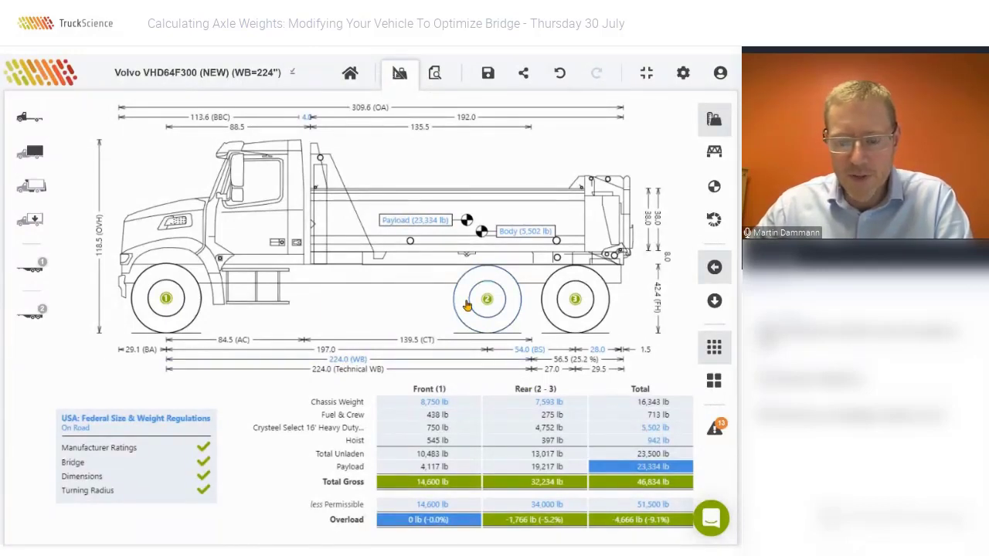
click(30, 118)
click(146, 175)
click(84, 211)
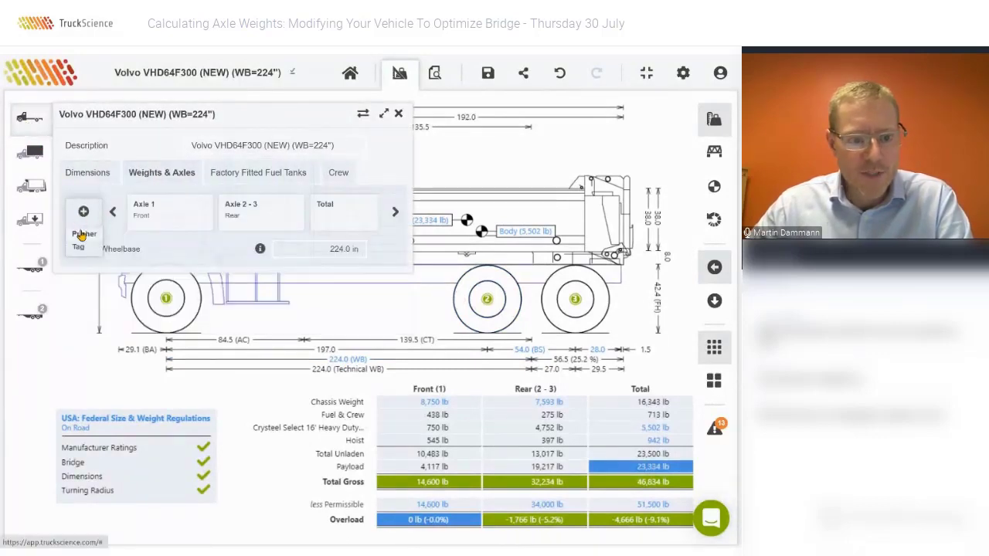
click(82, 235)
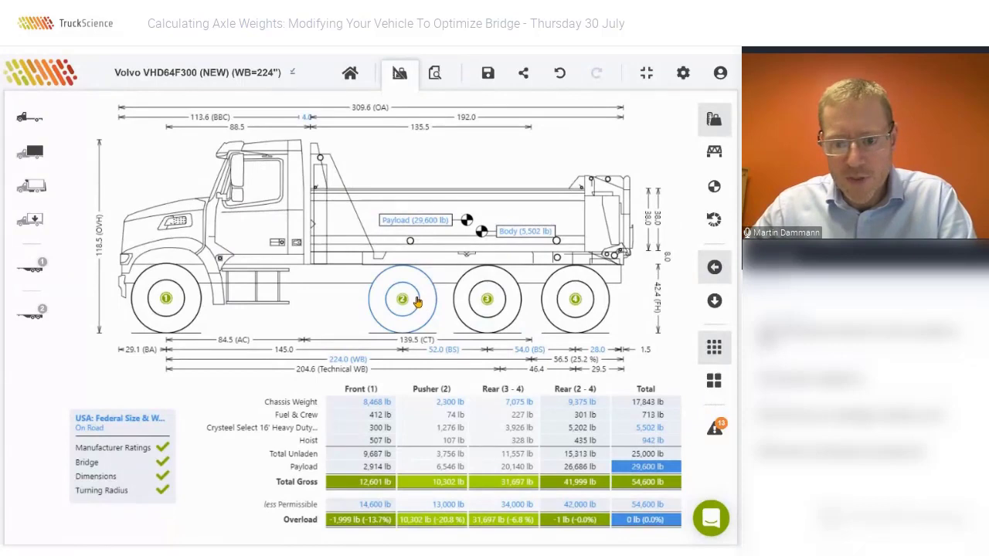
Step: Enable the wheelbase override and set the axle 2 to 3 spacing to 48 in
click(435, 351)
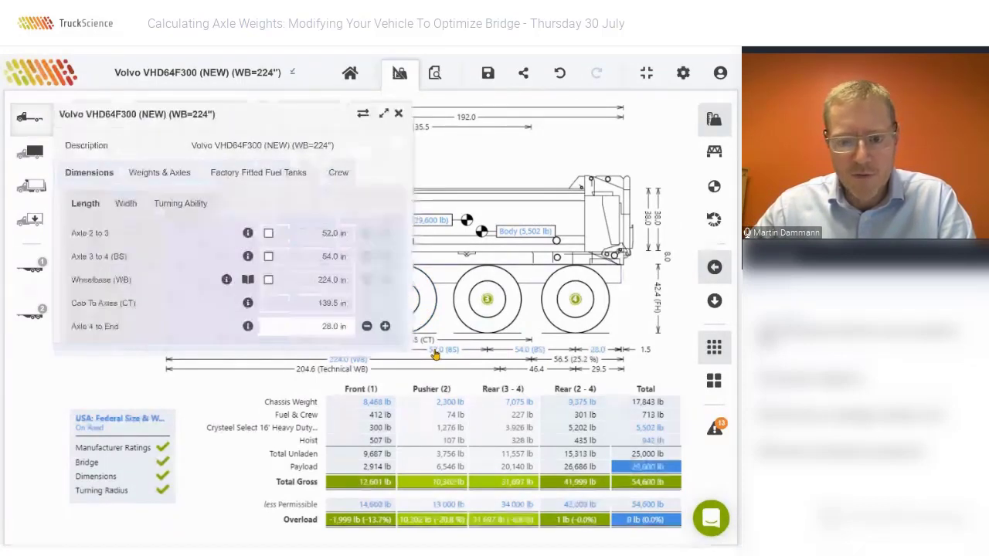
drag(287, 116, 238, 126)
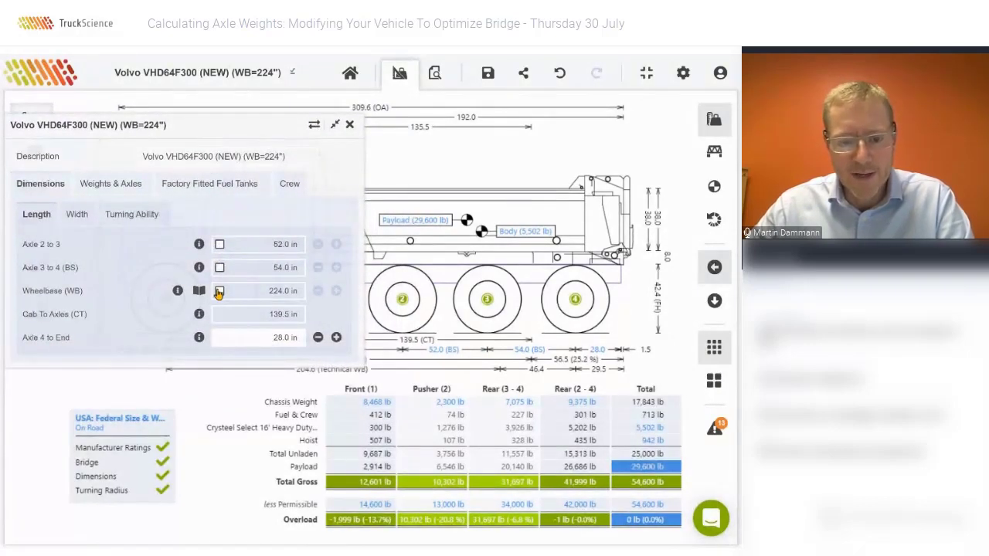
click(219, 292)
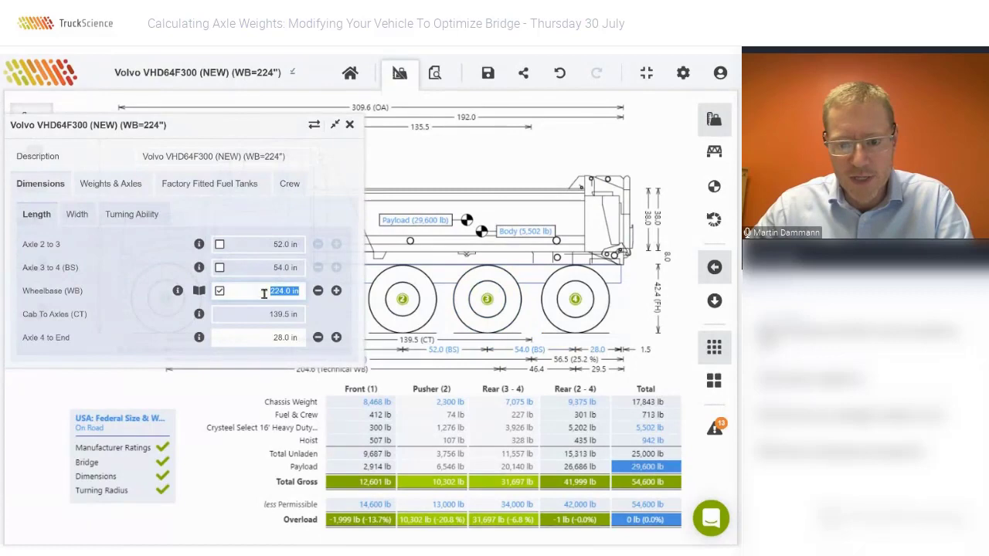
click(220, 244)
text(4)
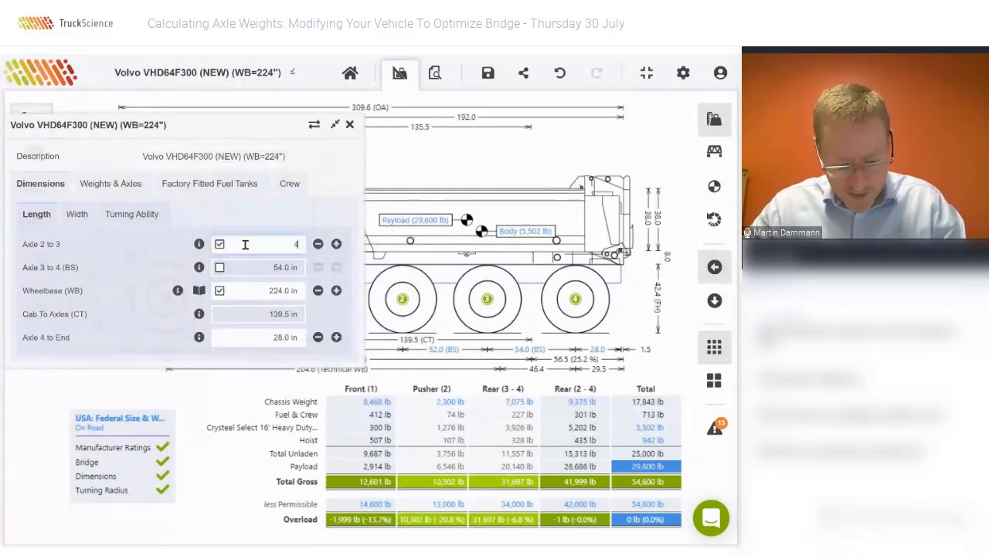
text(8)
click(275, 262)
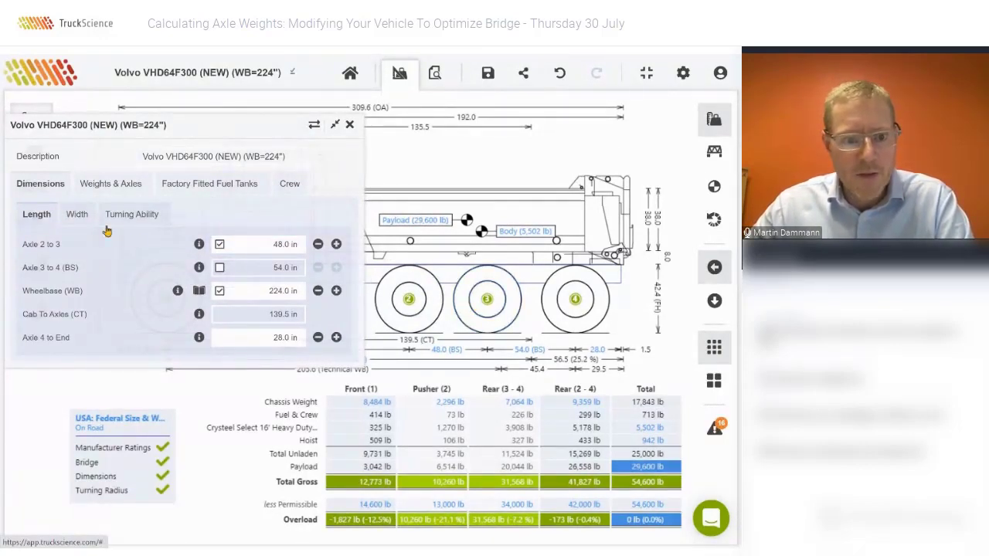
Step: Override the pusher axle's weight with 1,480 lb
click(100, 185)
click(207, 230)
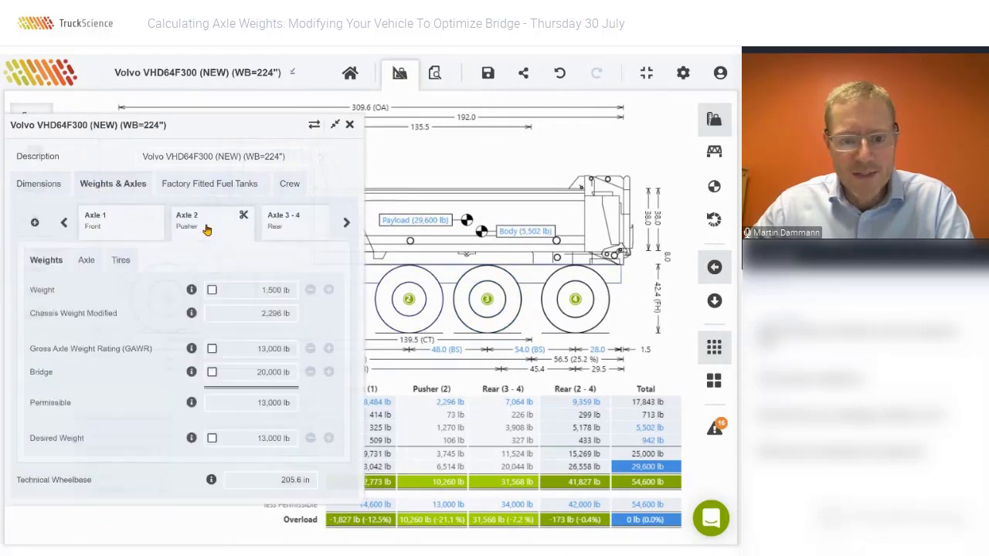
click(212, 291)
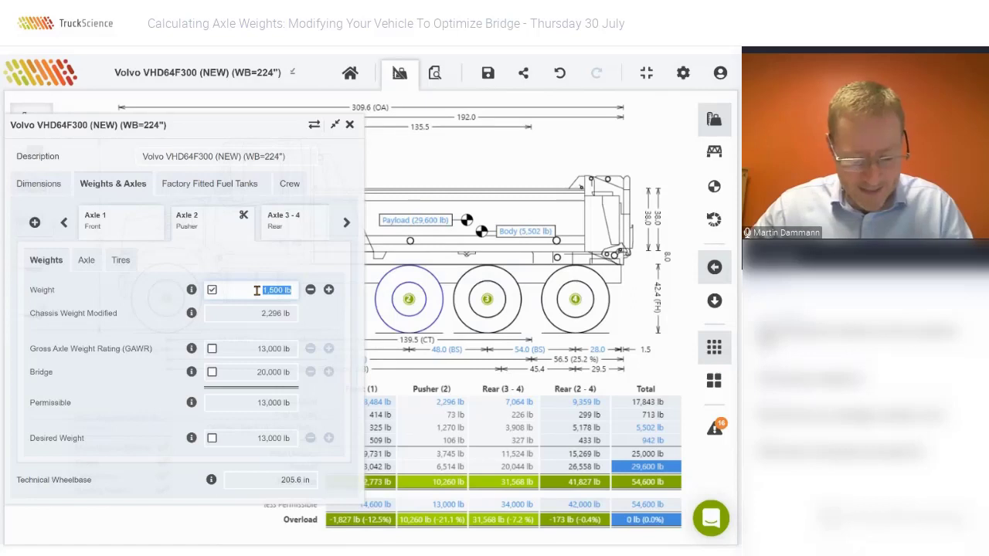
text(1480)
key(Return)
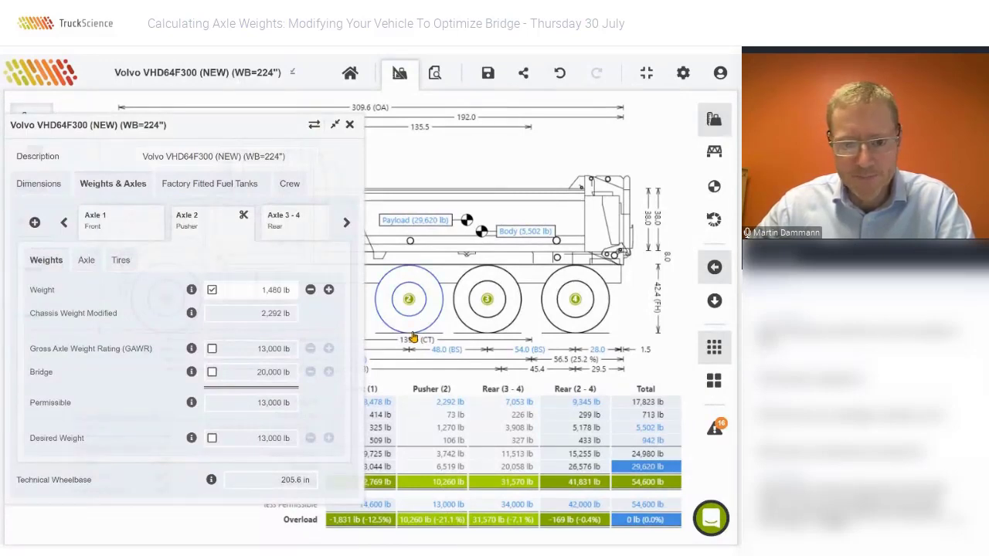
Step: Set the pusher axle's tire radius to 19 in and close the vehicle settings
click(120, 263)
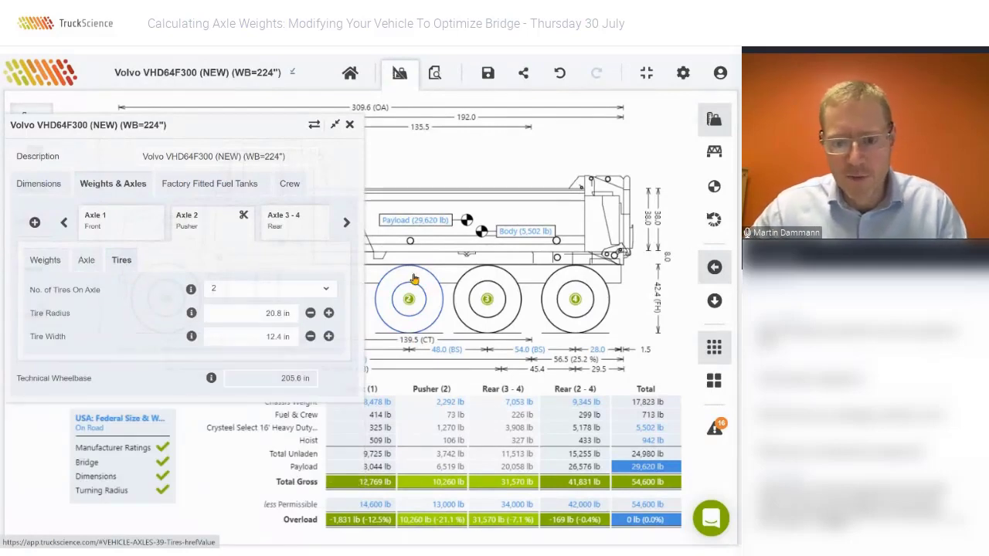
click(254, 312)
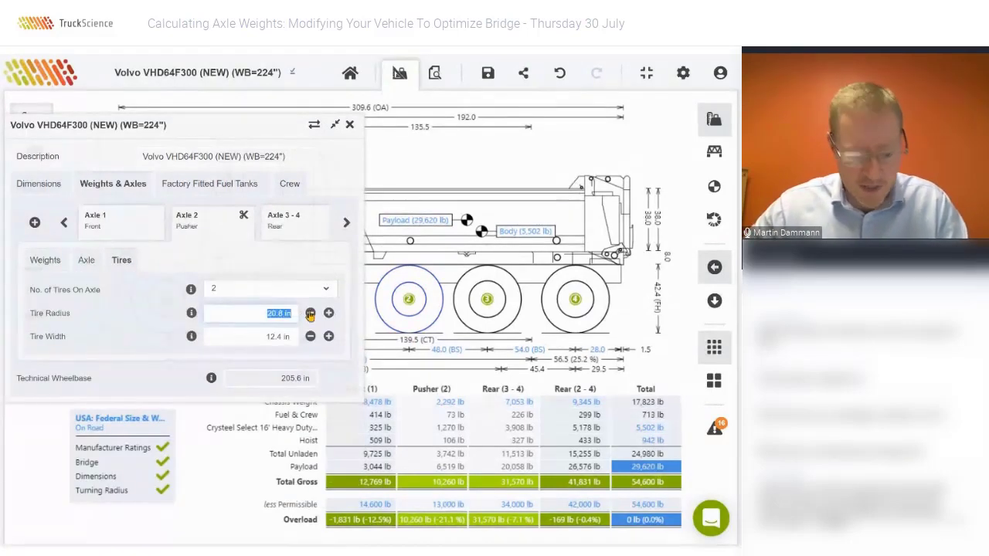
text(19)
key(Tab)
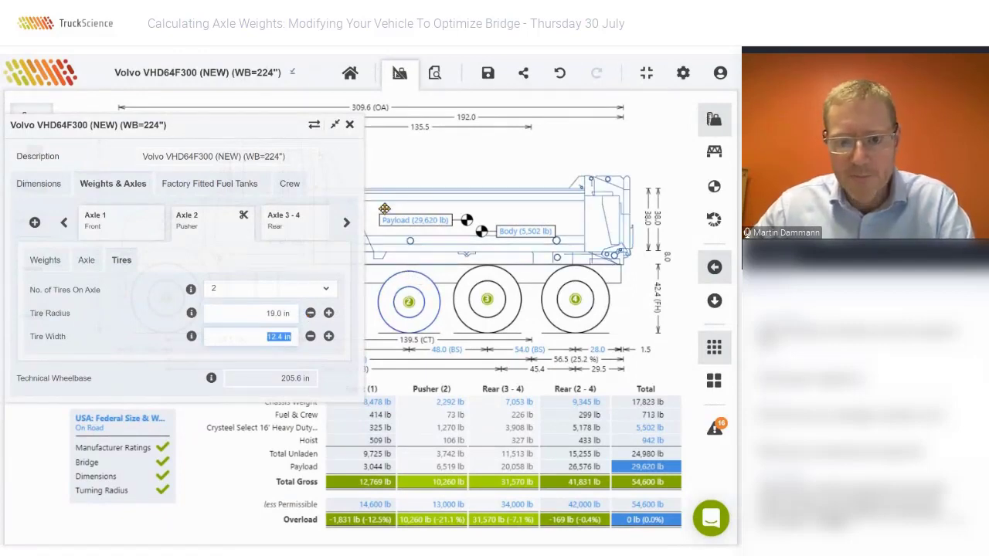
click(349, 125)
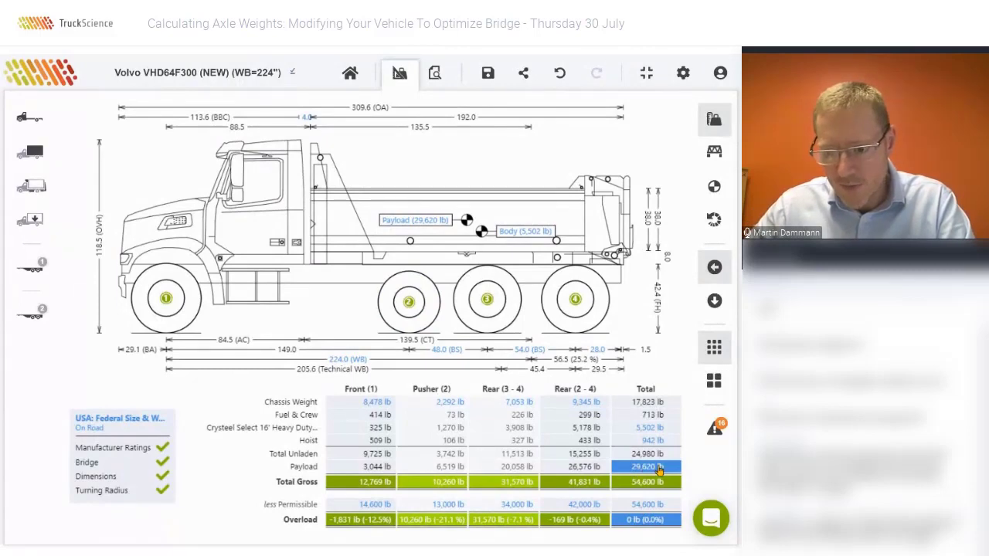
Step: Override the Gross Vehicle Weight Rating with 67,600 lb and close the vehicle settings
click(643, 506)
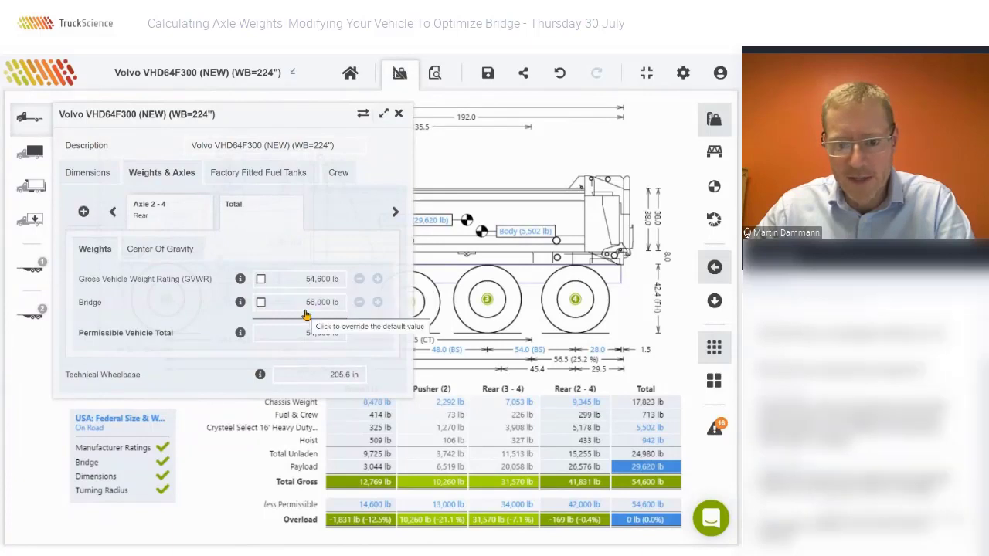
click(261, 281)
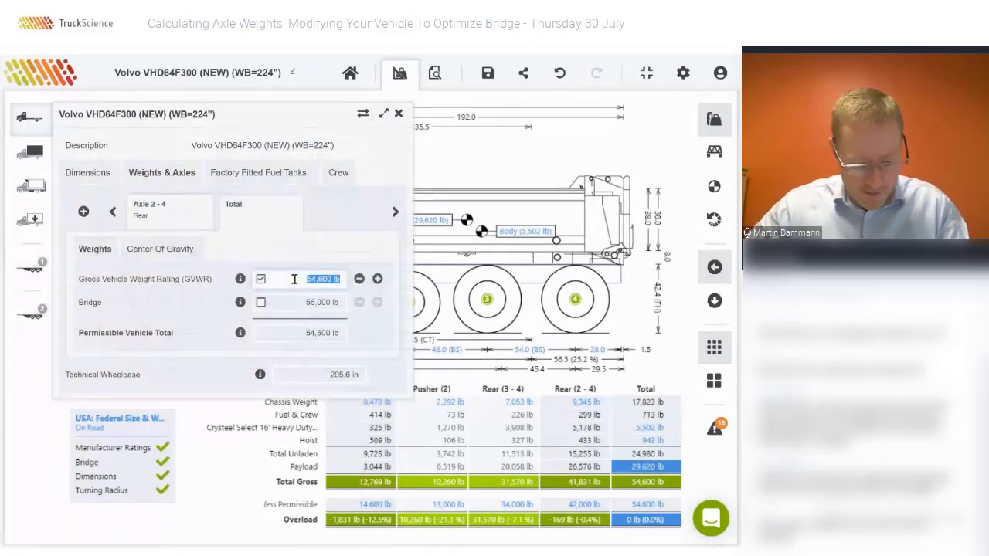
text(67,600)
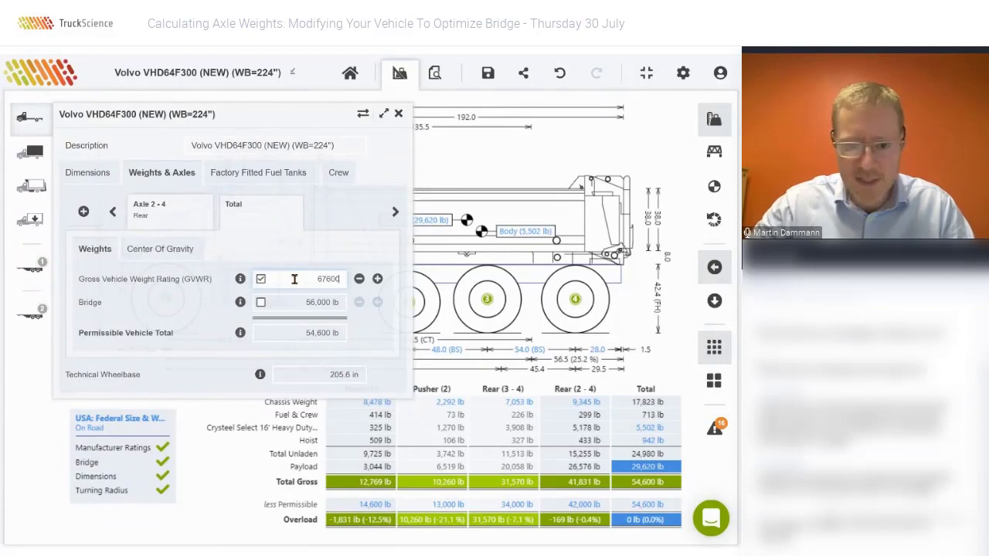
key(Return)
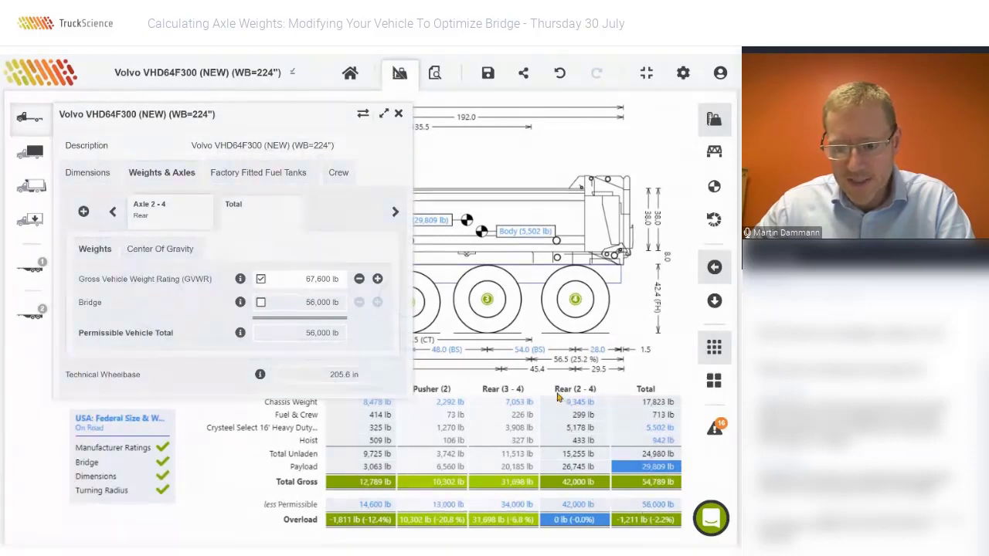
drag(304, 124, 267, 124)
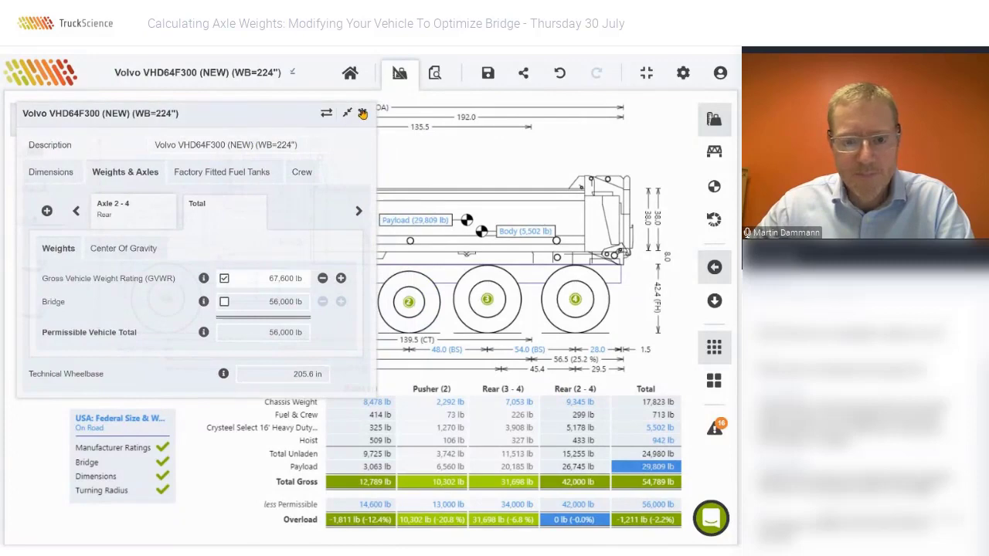
click(360, 114)
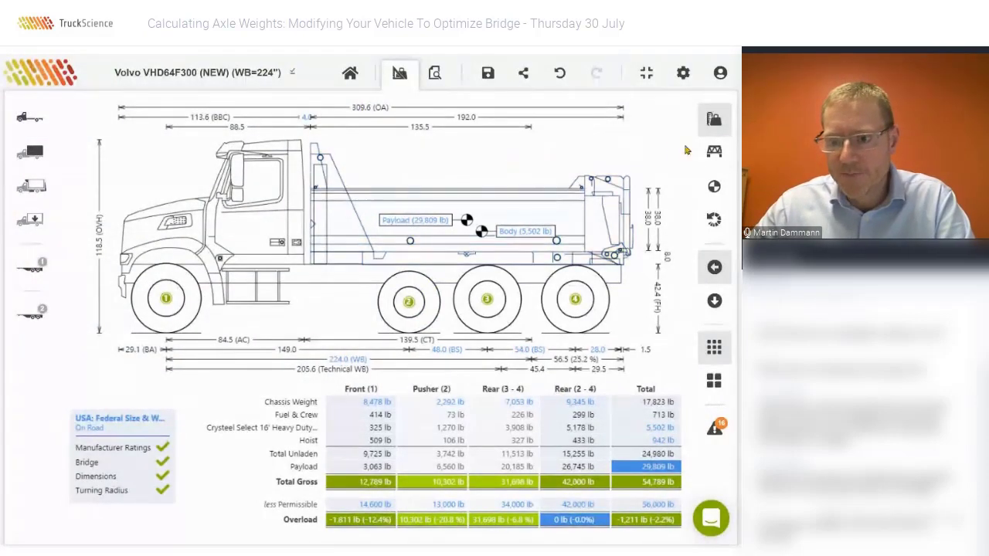
Step: Examine the bridge calculation for each axle group and the chassis weight breakdown with the pusher axle
click(714, 151)
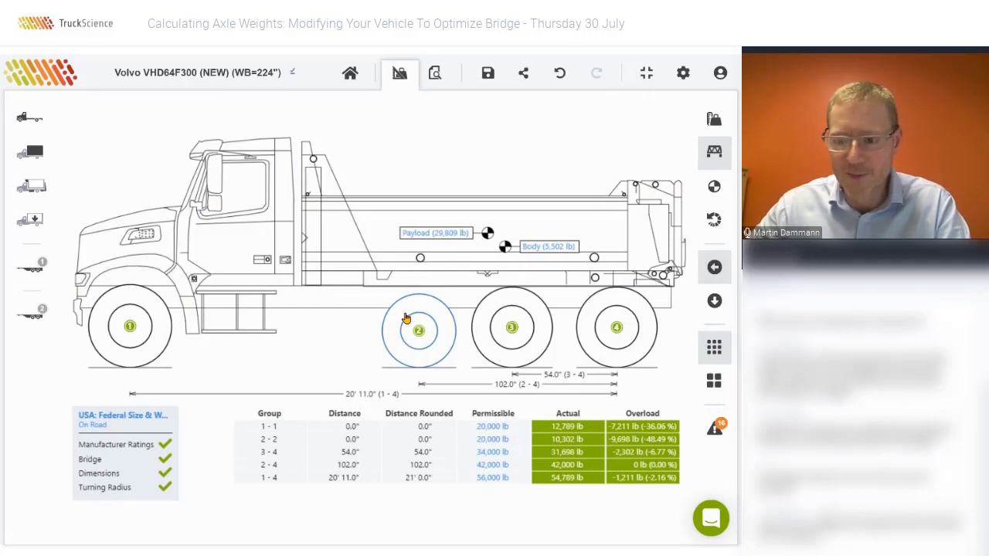
click(712, 117)
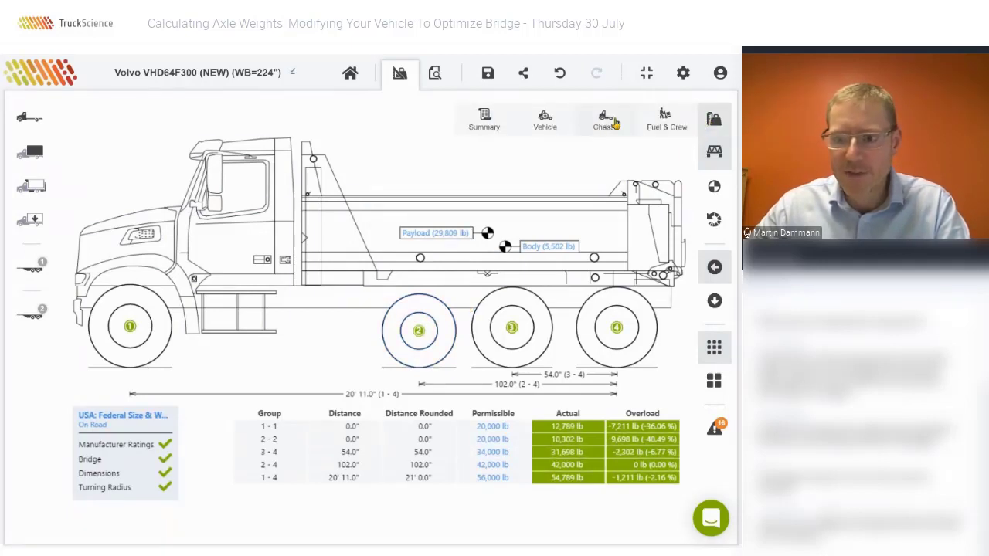
click(605, 122)
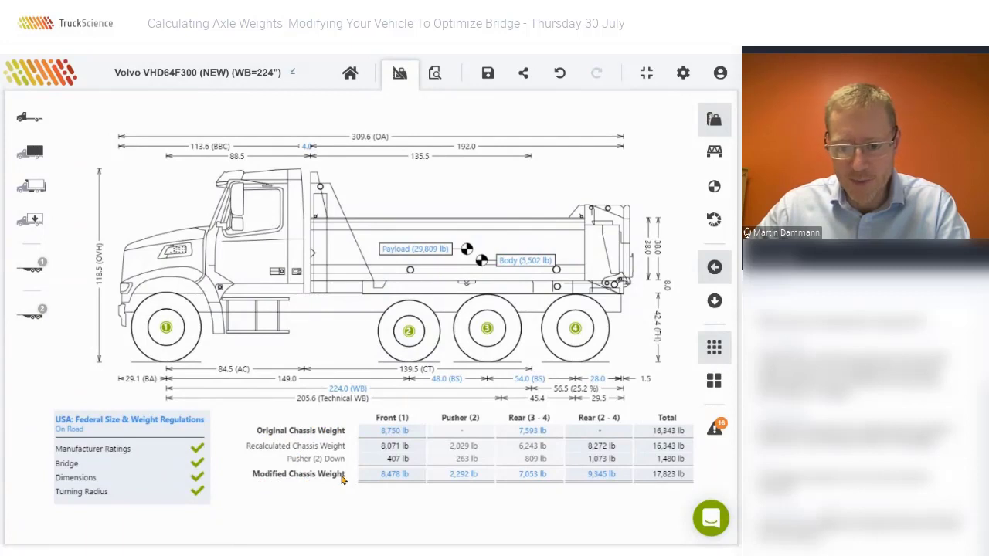
Step: Examine the chassis centre-of-gravity diagram with the payload, body and hoist positions, and return to the weight summary
click(418, 328)
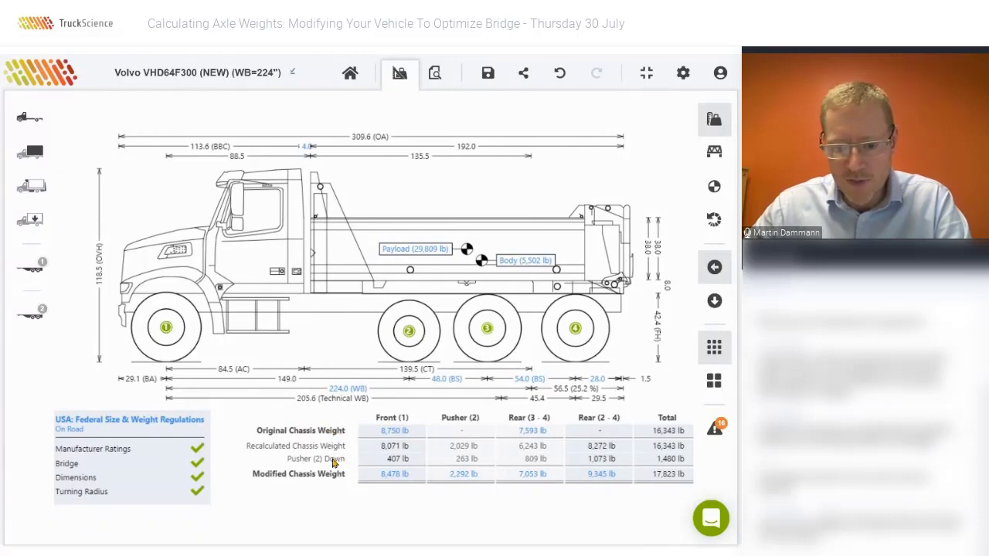
click(406, 334)
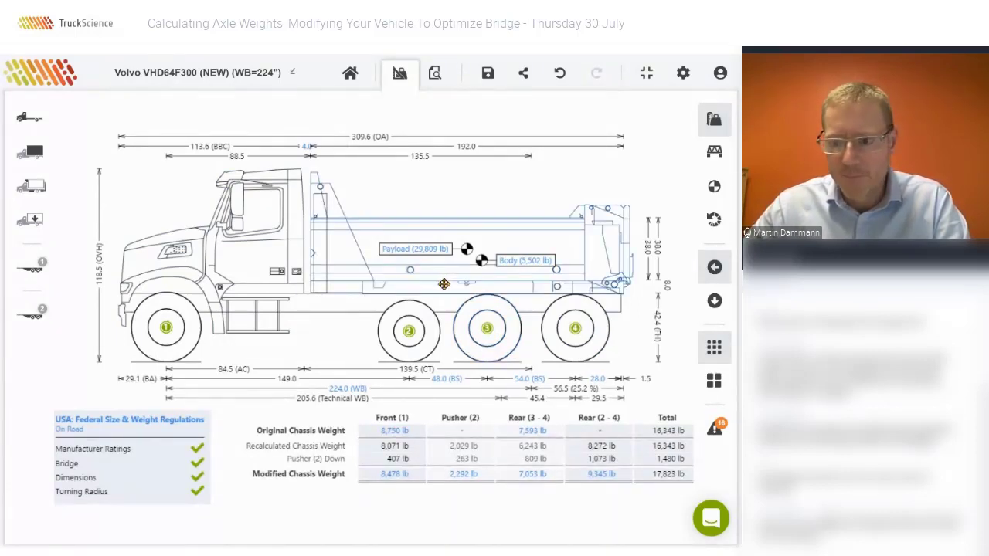
click(713, 187)
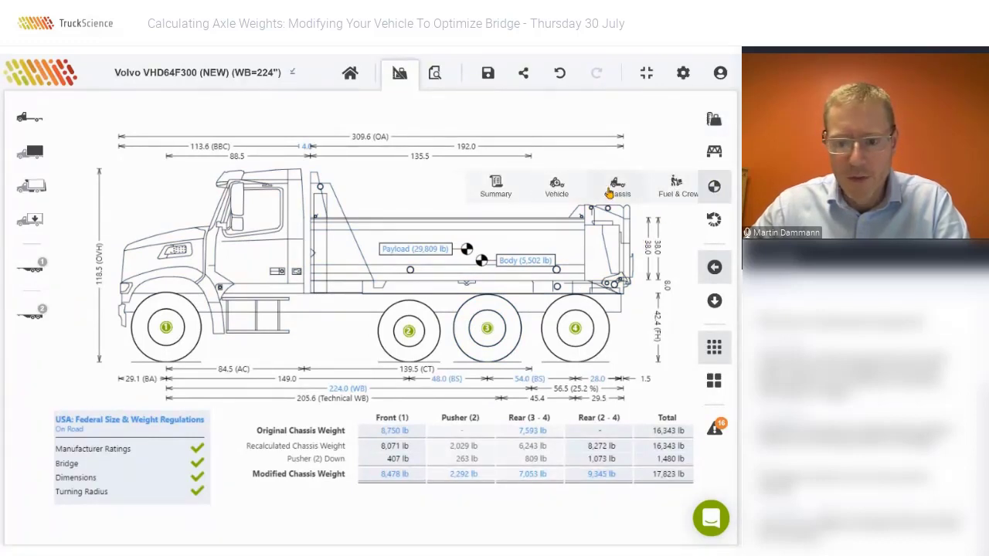
click(606, 192)
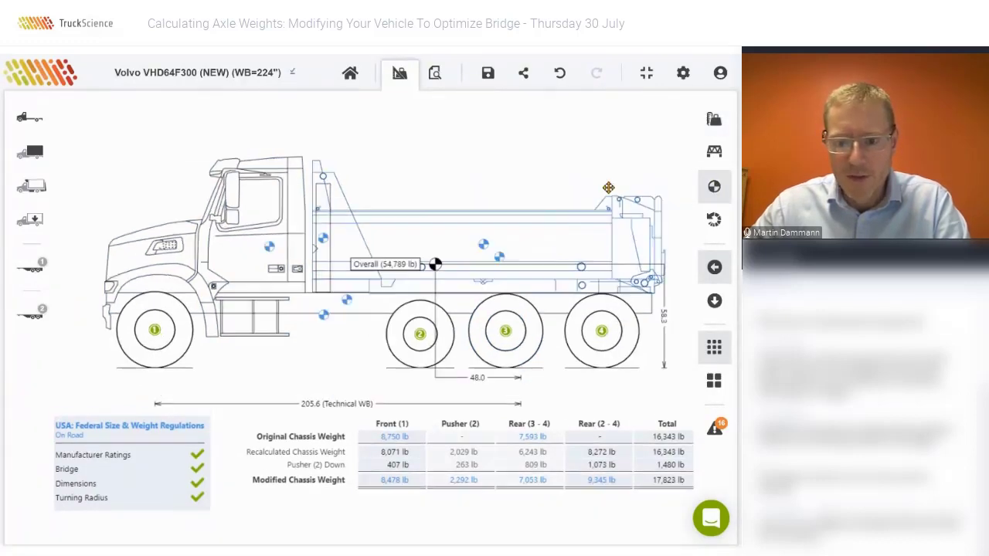
click(499, 256)
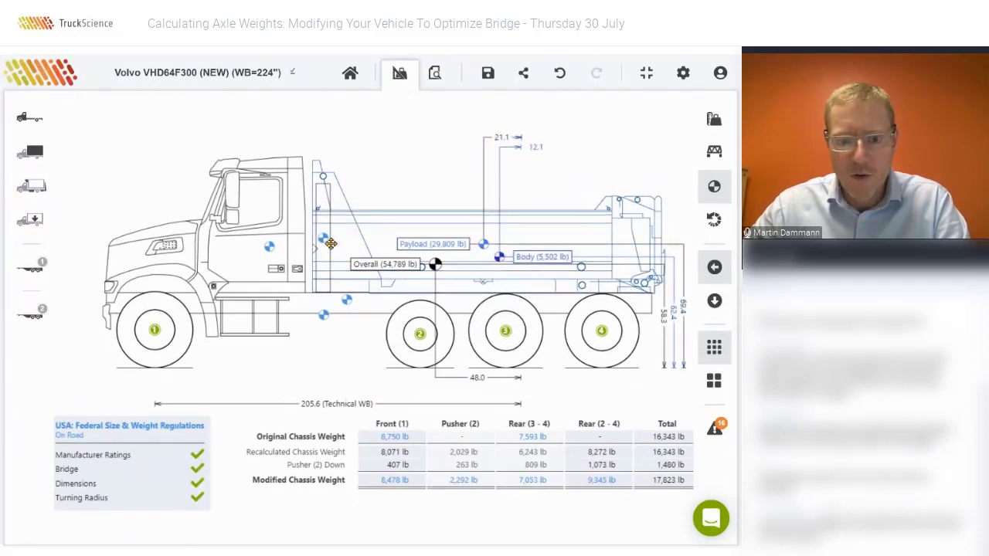
click(325, 240)
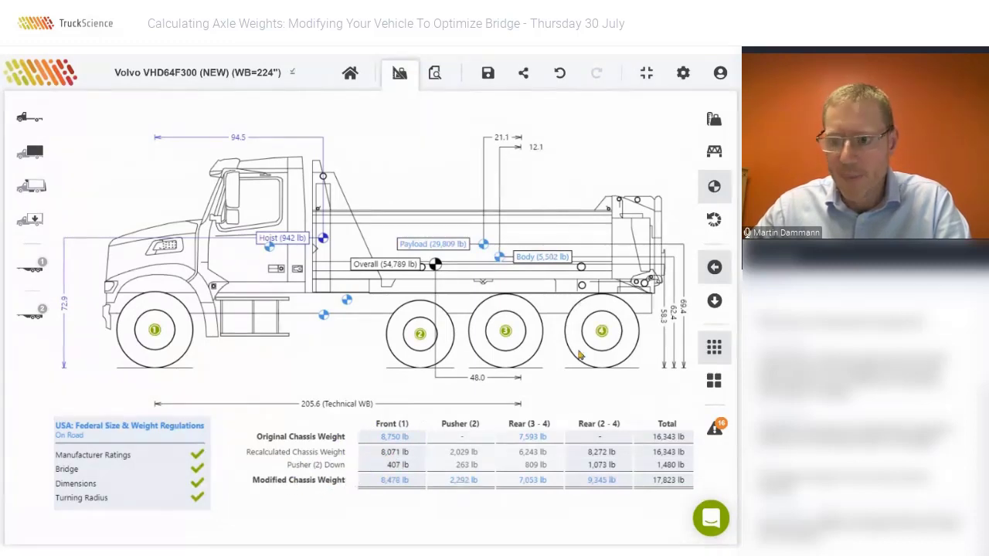
click(713, 119)
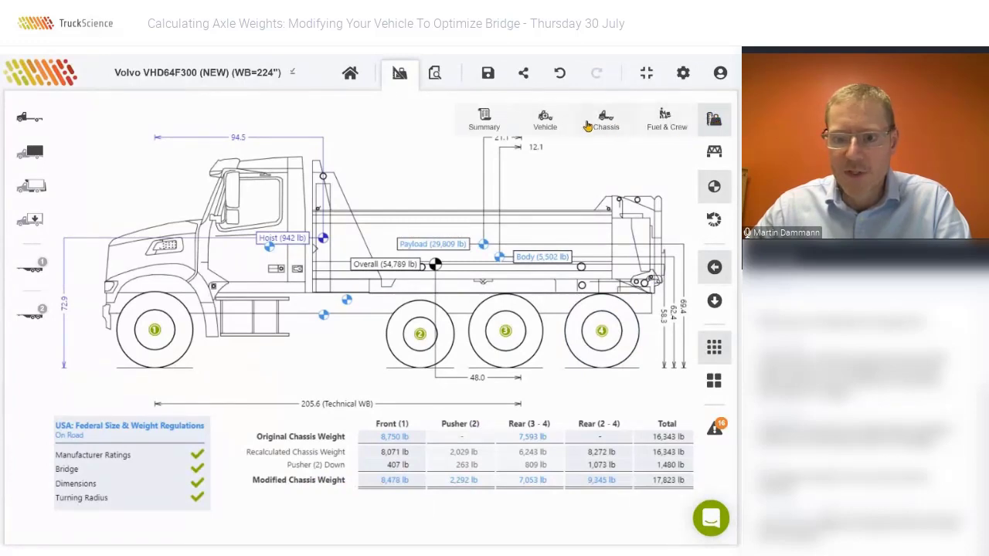
click(484, 117)
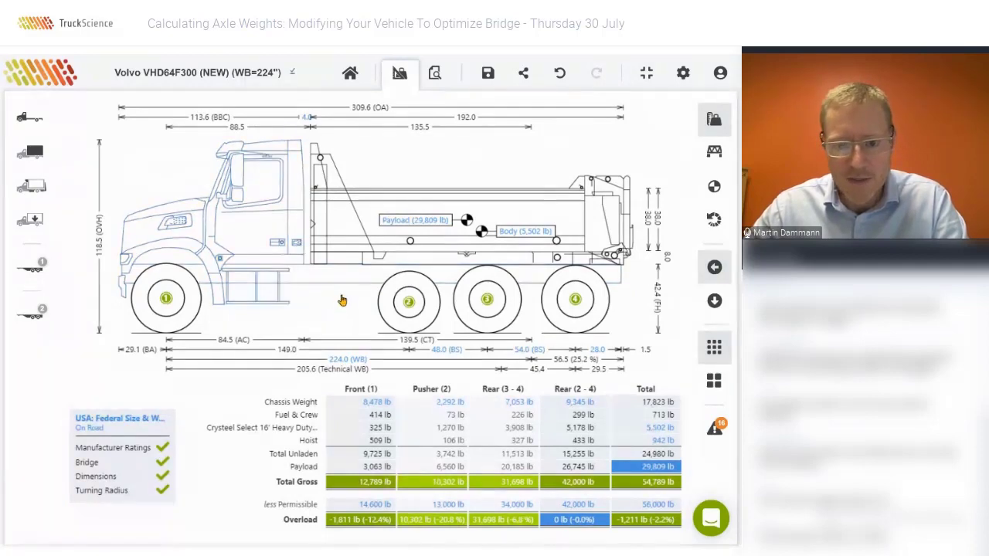
Step: Add the Sample Fuel Tank (75 gallons) as other equipment and place it beneath the chassis frame just behind the cab steps
click(31, 186)
click(78, 220)
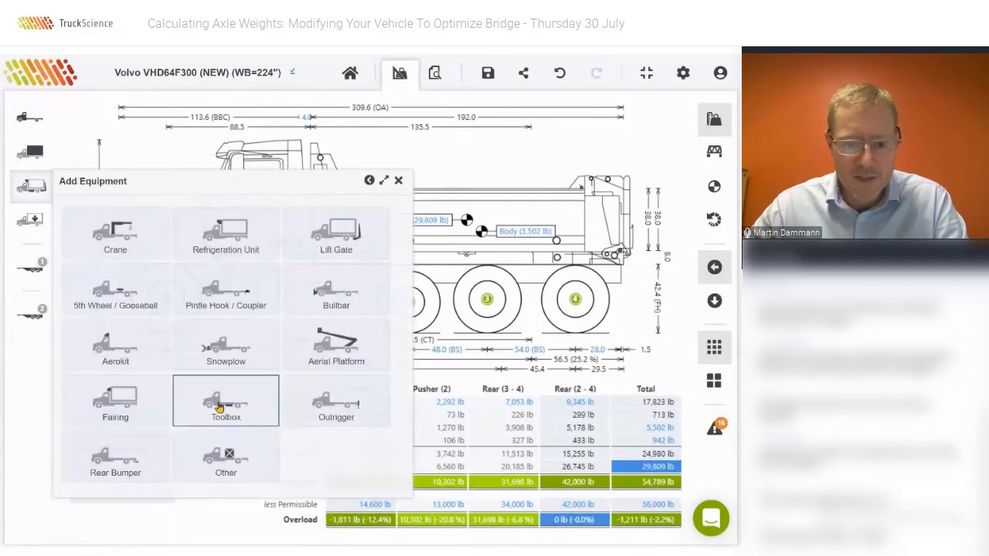
click(222, 449)
click(95, 214)
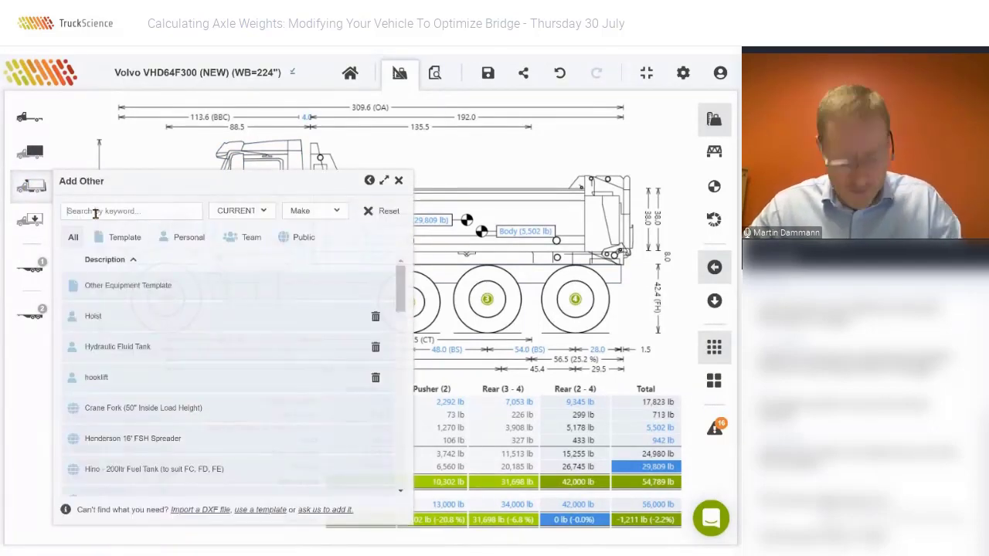
text(fue)
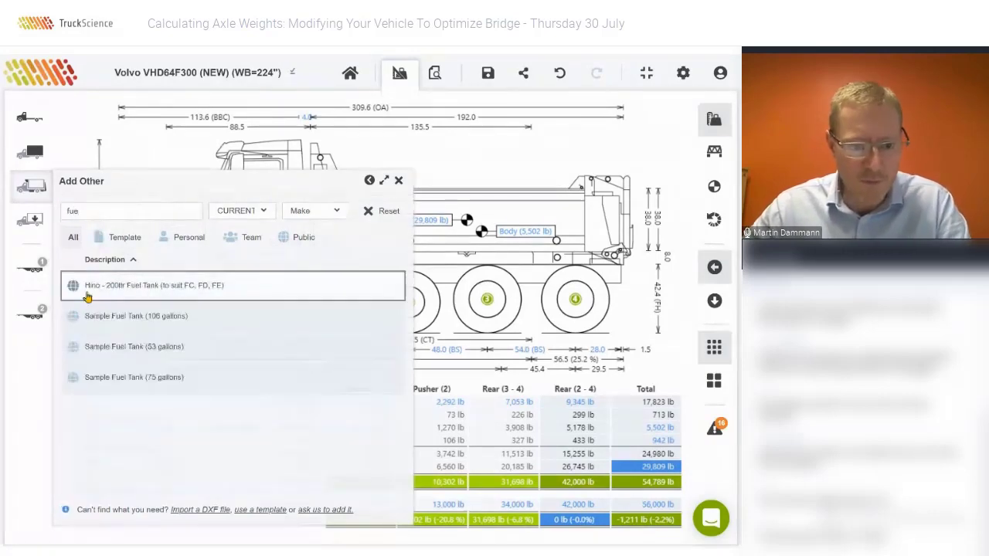
click(141, 379)
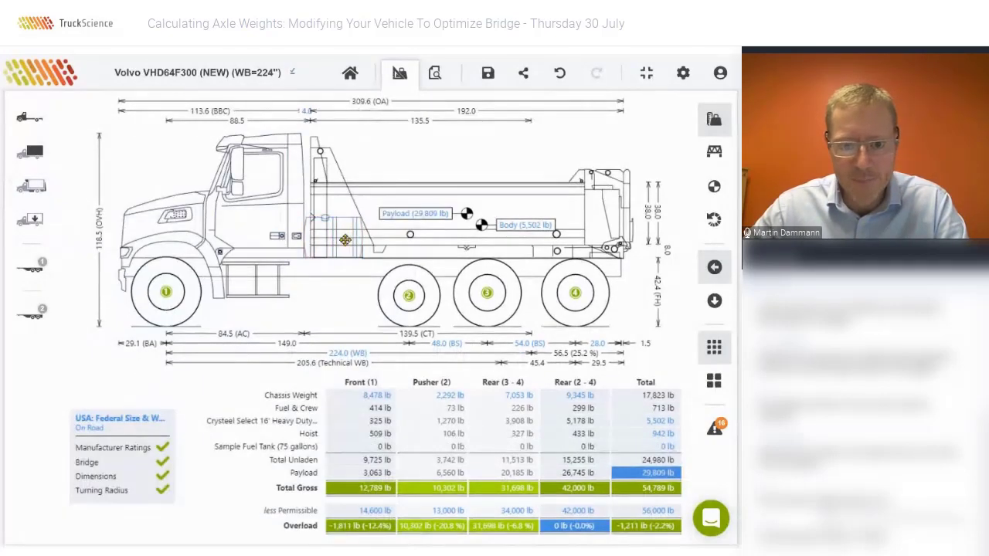
drag(347, 245, 332, 283)
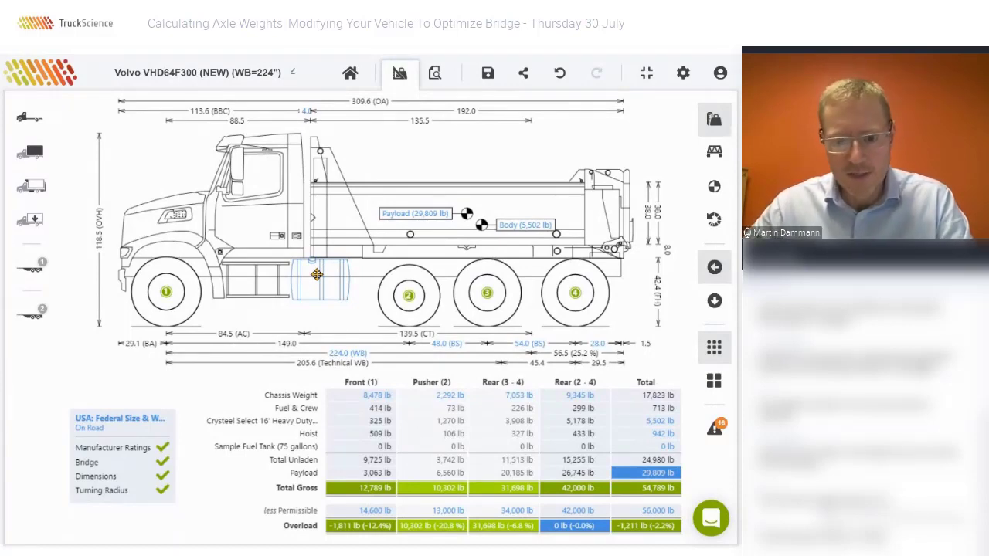
drag(316, 274, 332, 305)
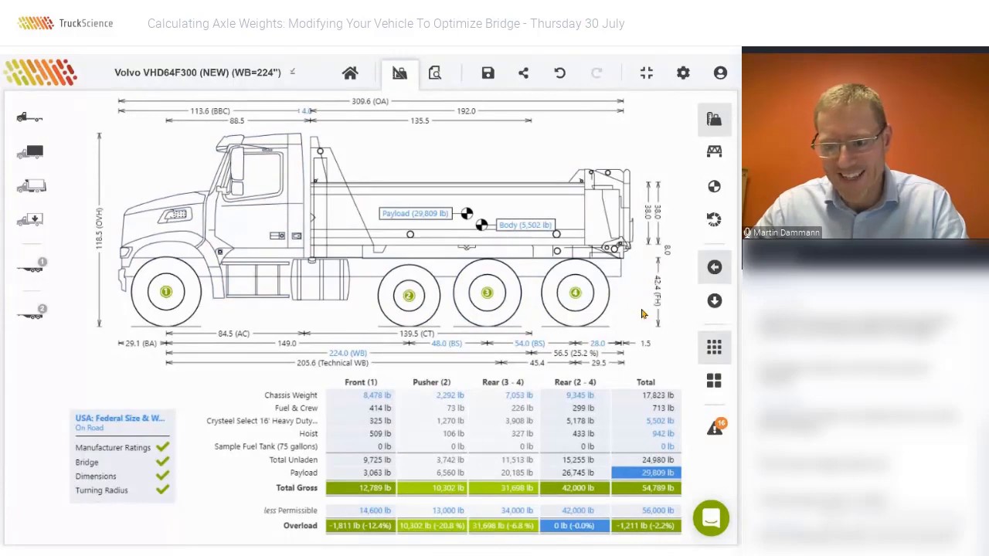
Step: Search the replacement vehicles for "vhd" to check the available wheelbases, and close the list without choosing a vehicle
click(408, 297)
click(198, 207)
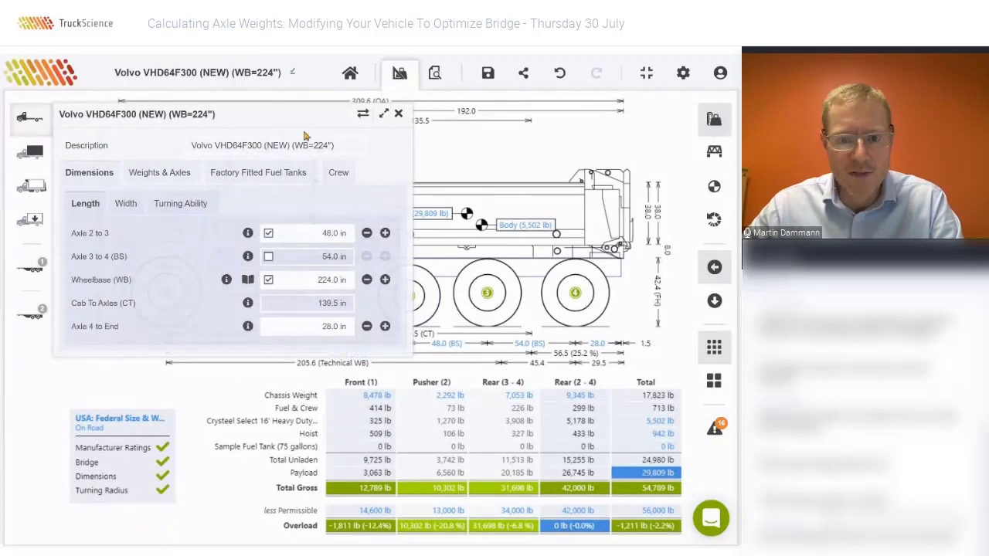
click(362, 117)
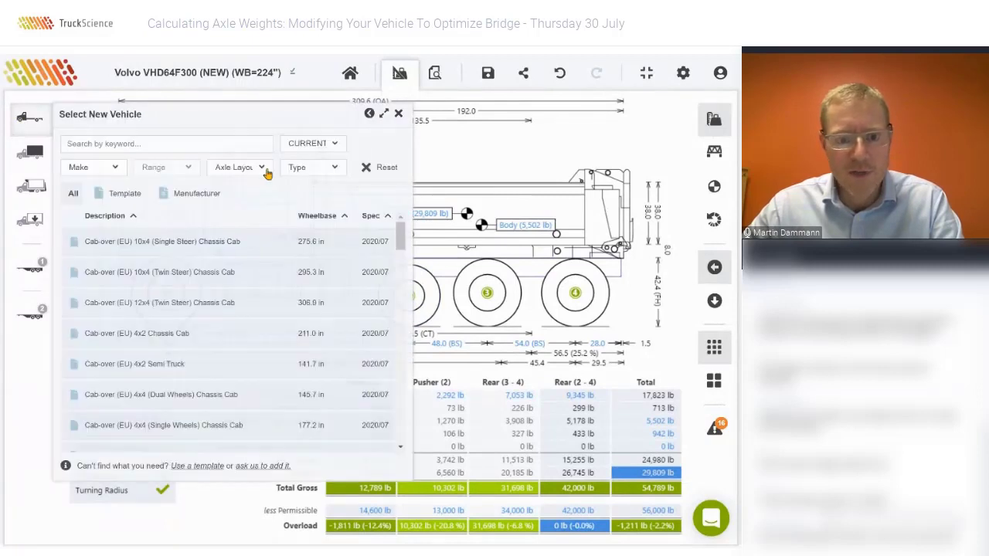
click(161, 147)
text(vhd)
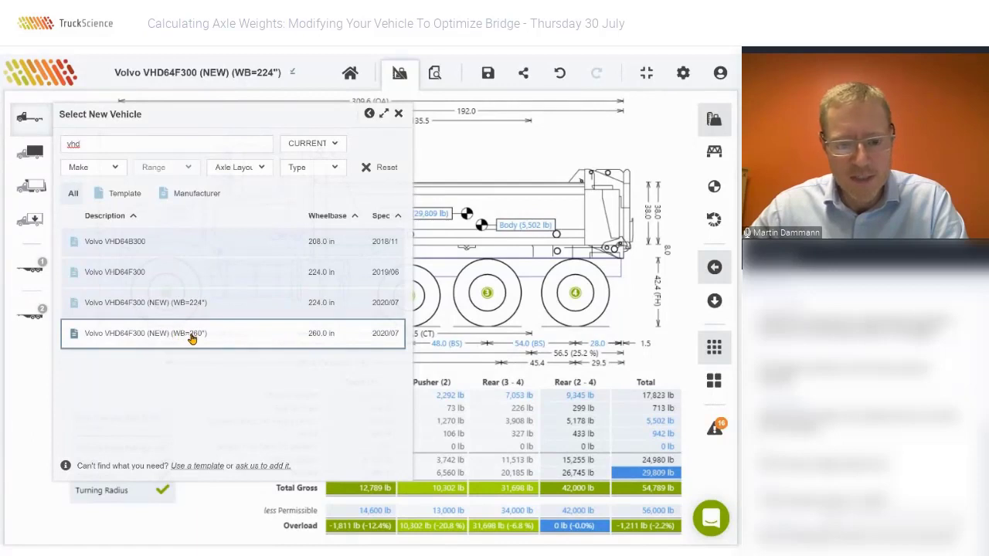
click(399, 115)
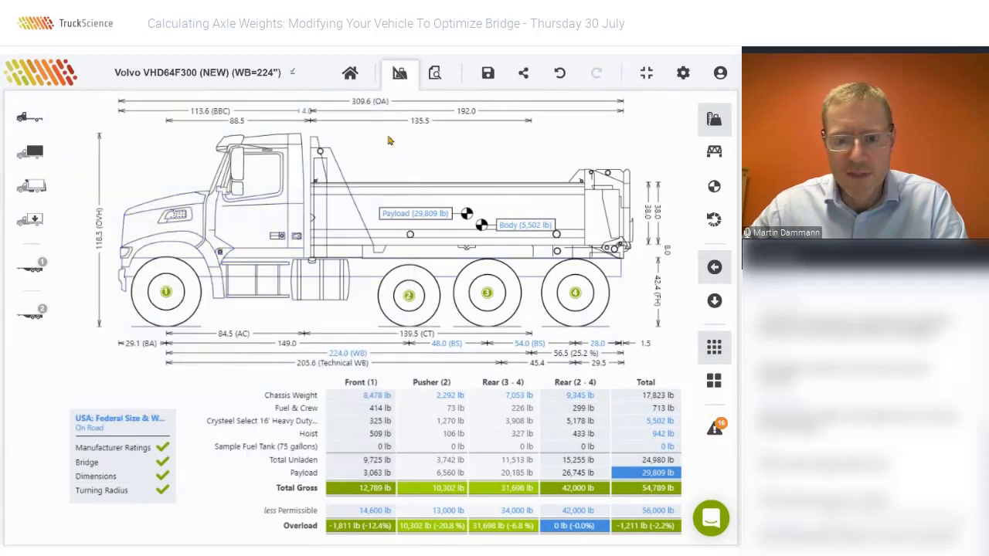
Step: Override the wheelbase with 260 in and close the vehicle settings
click(344, 354)
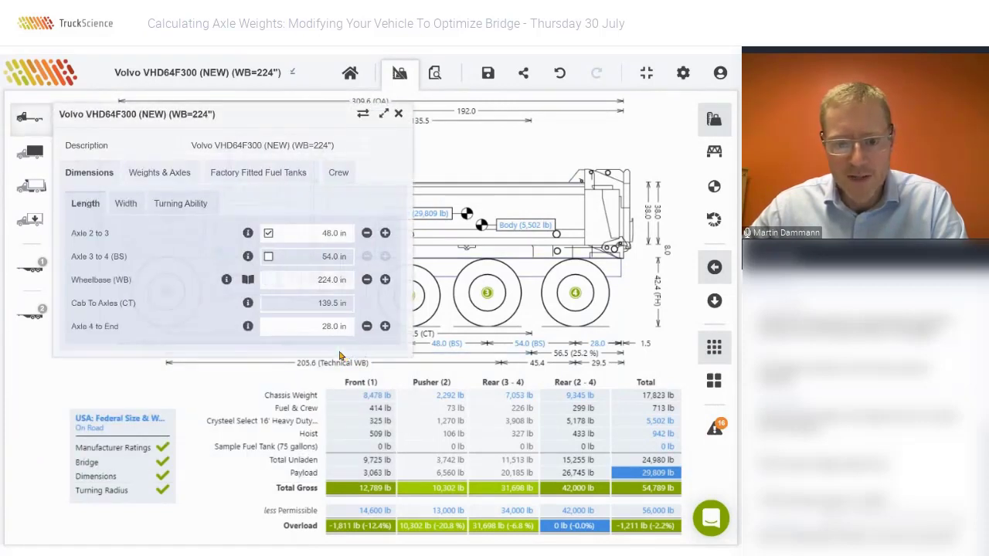
click(303, 282)
drag(309, 112, 265, 114)
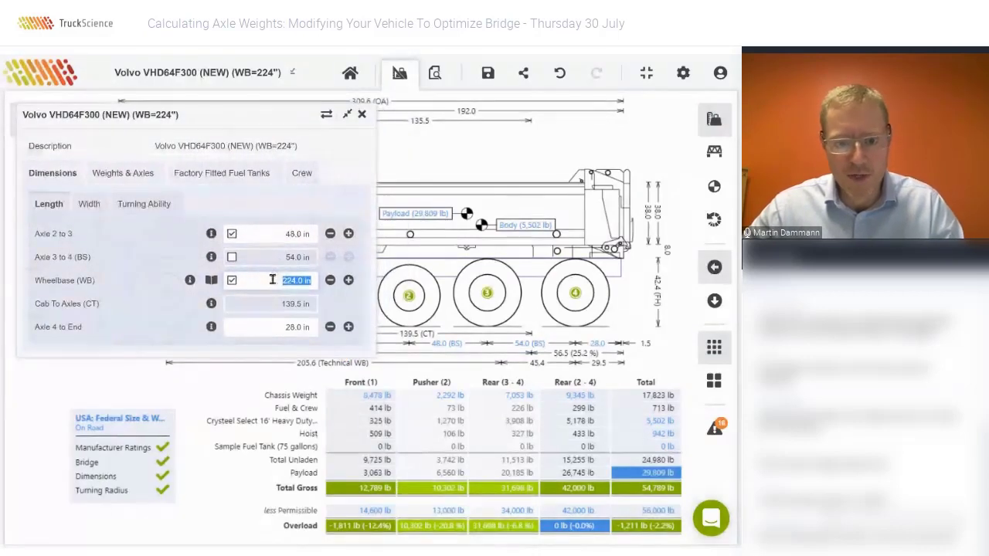
click(272, 280)
key(ctrl+a)
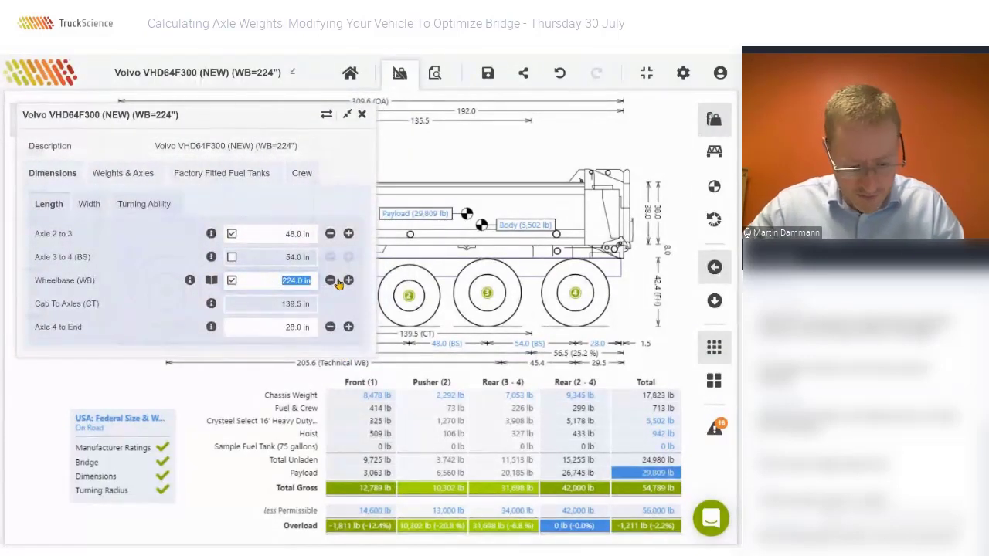
text(260)
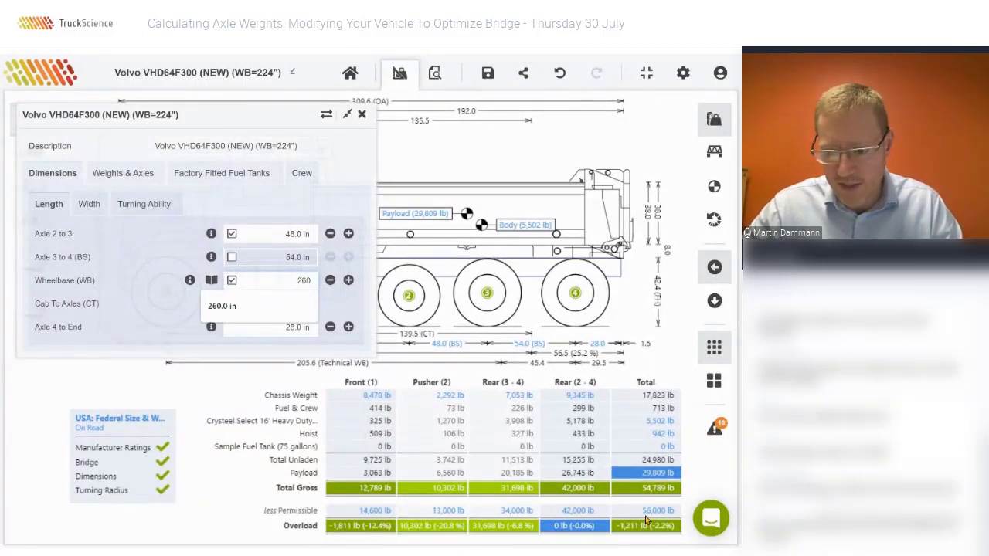
key(Tab)
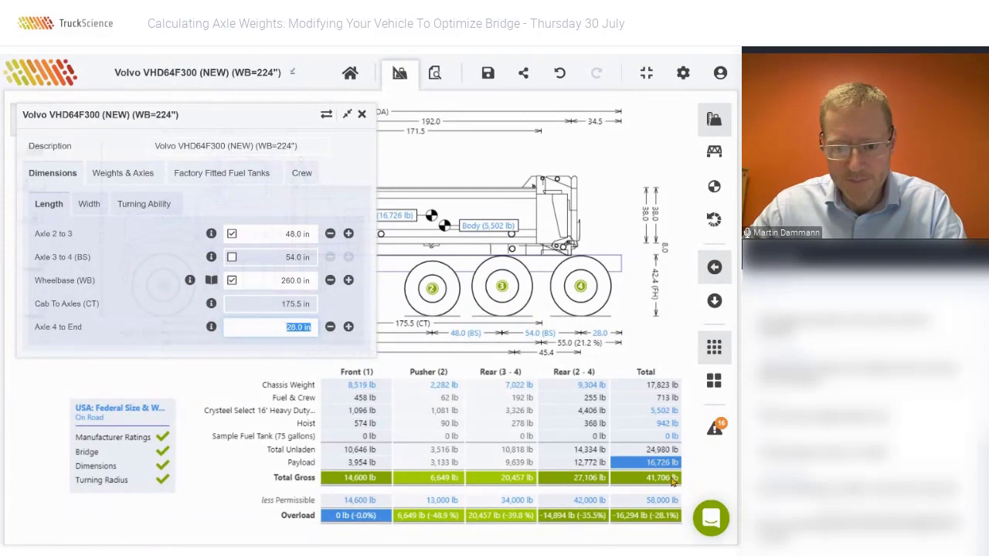
click(362, 115)
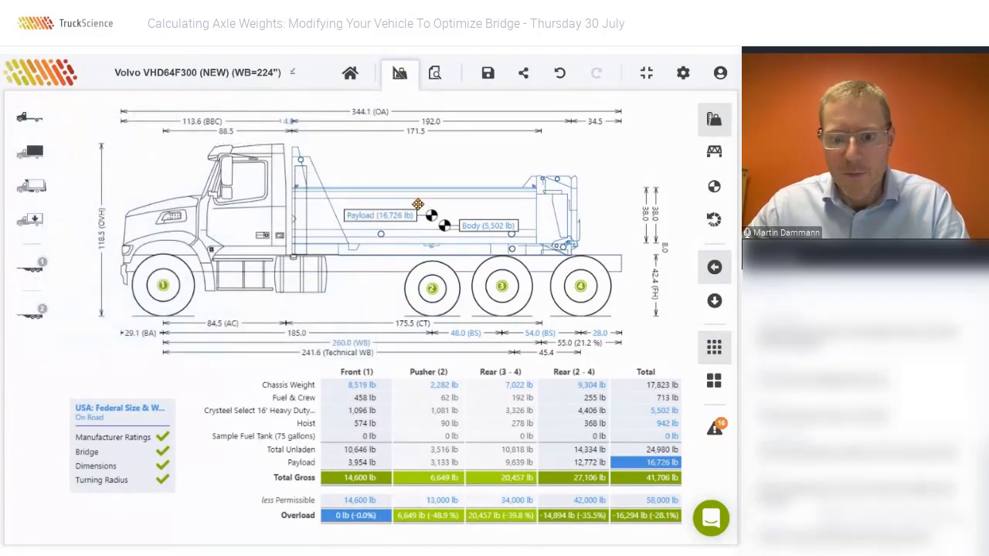
Step: Move the dump body rearward to 40 in behind the cab and shift the hoist back to the body's front end
drag(431, 201, 472, 206)
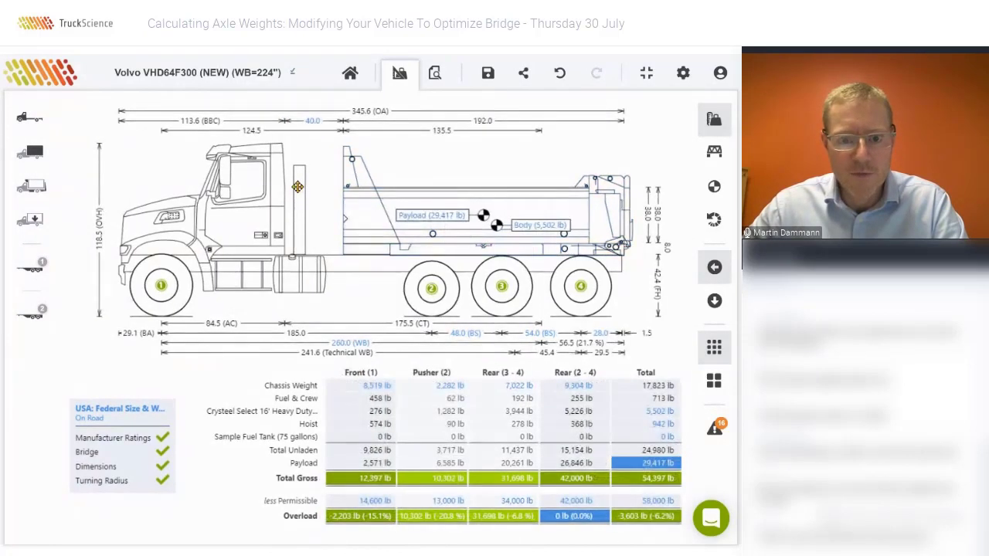
drag(299, 189, 346, 189)
Step: Try overriding the payload with 29,663 lb, then release the override and close the payload settings
mouse_move(501, 225)
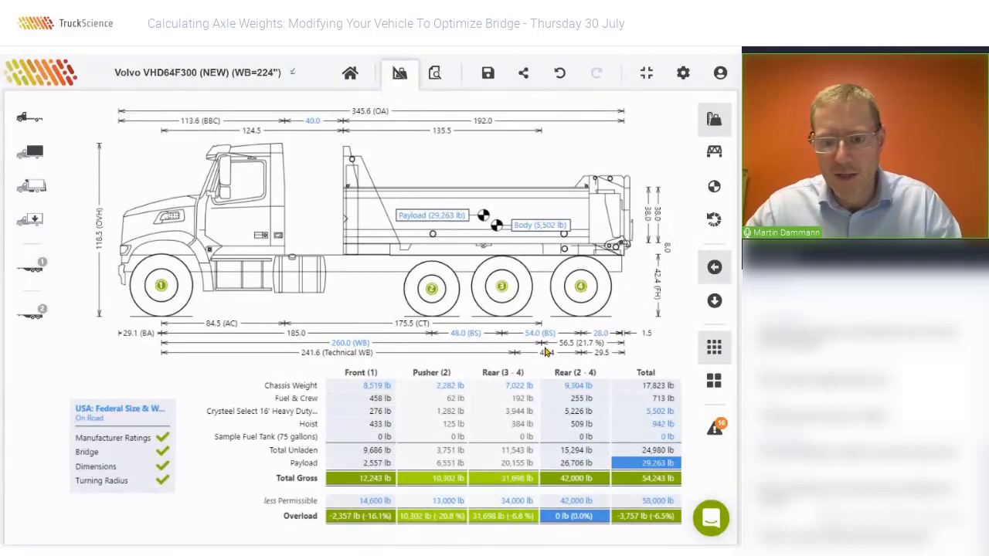
click(430, 224)
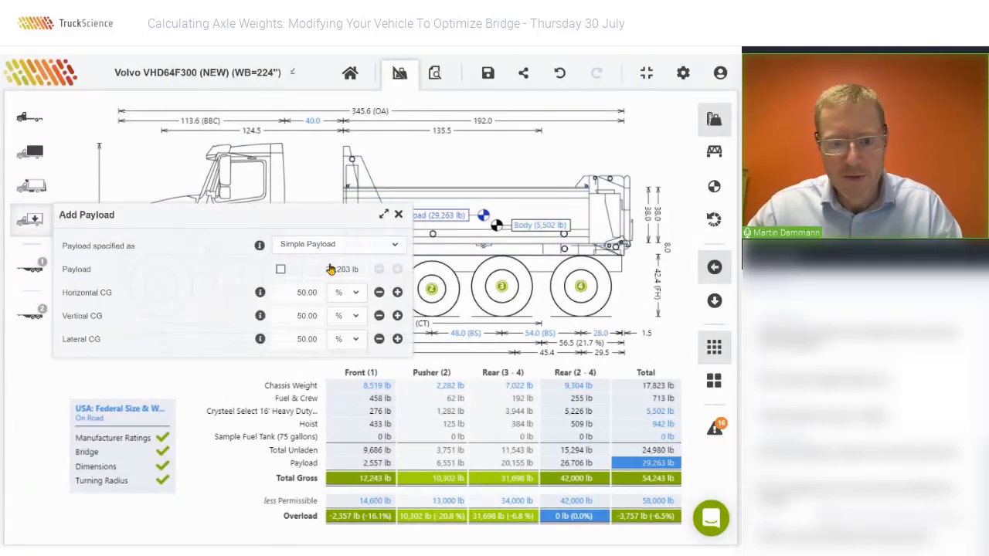
click(280, 270)
click(397, 270)
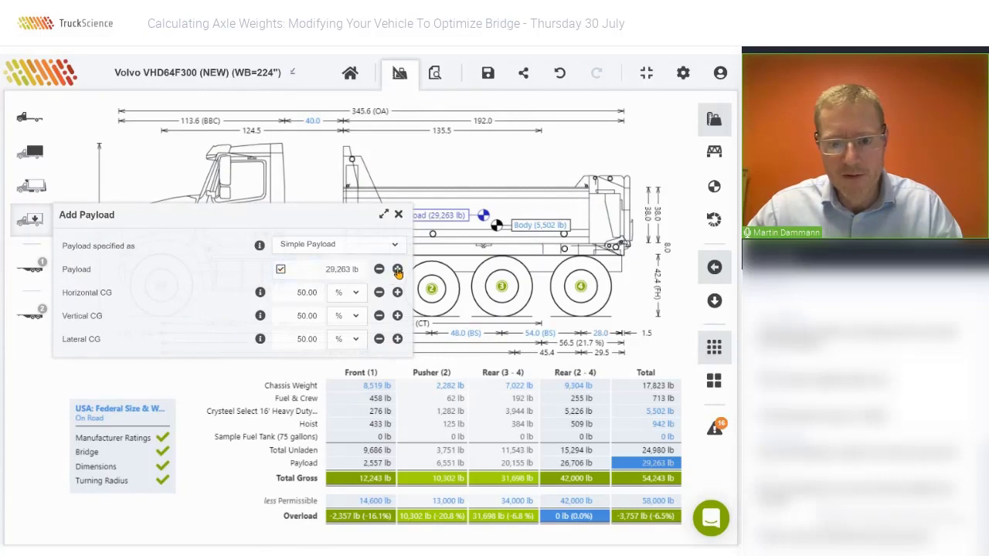
click(397, 270)
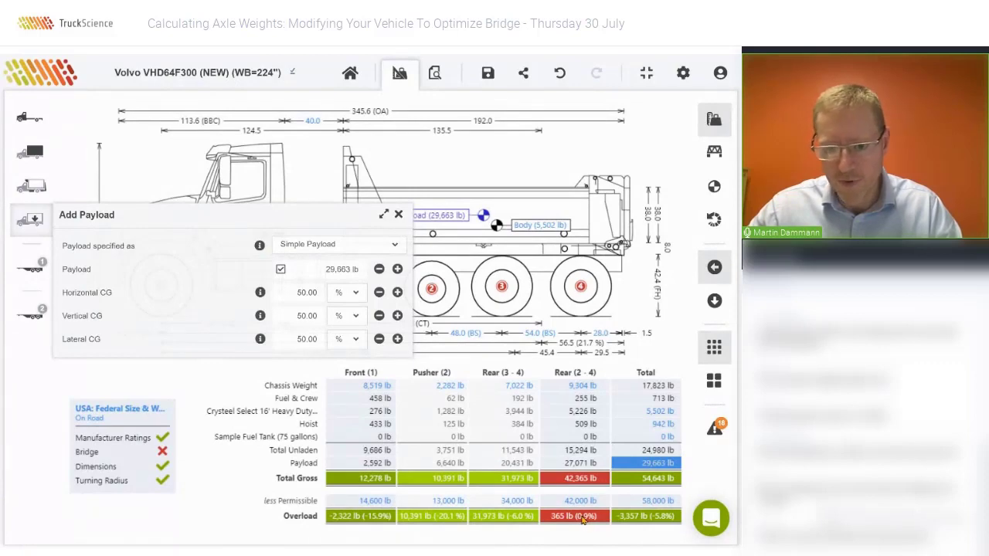
click(281, 269)
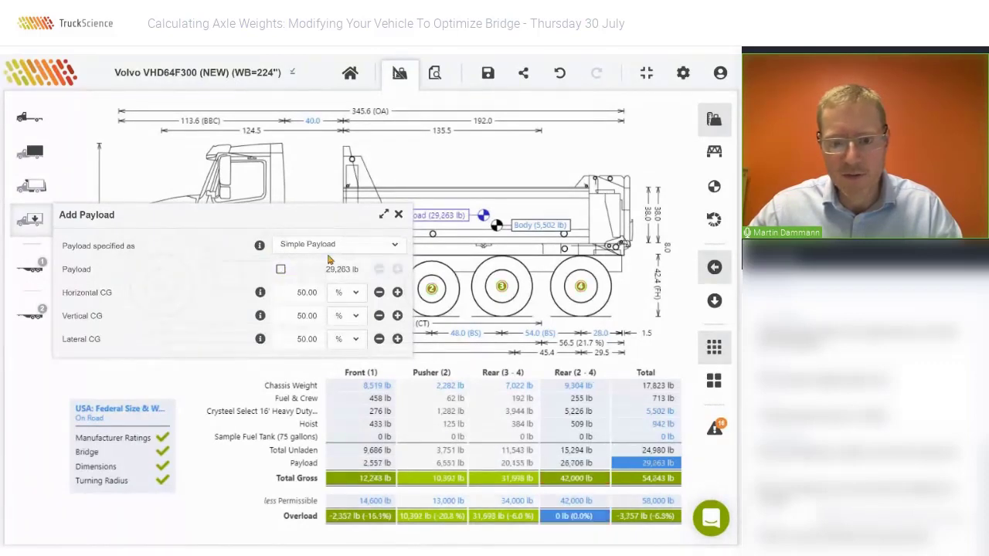
click(397, 216)
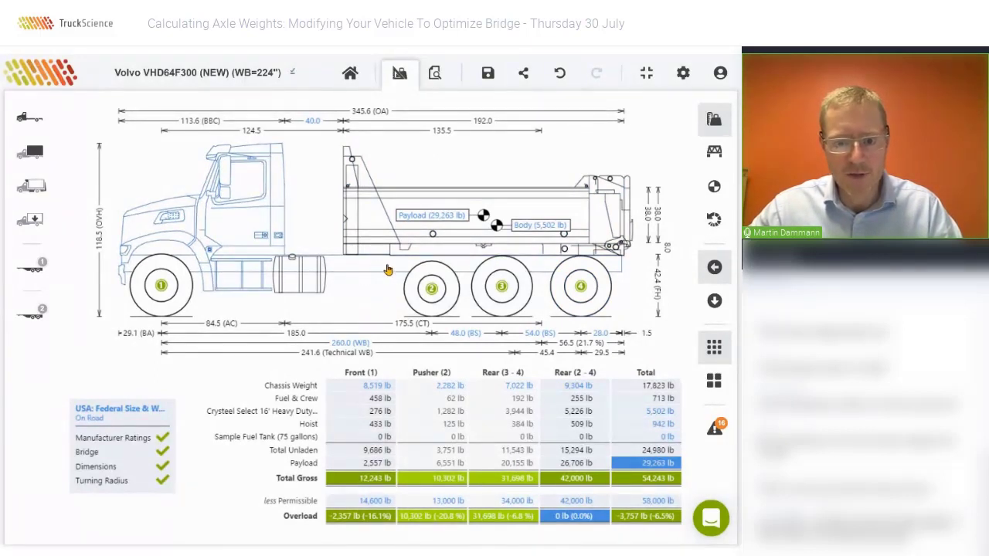
Step: Add a second pusher axle to the vehicle and close the vehicle settings
click(31, 120)
click(143, 175)
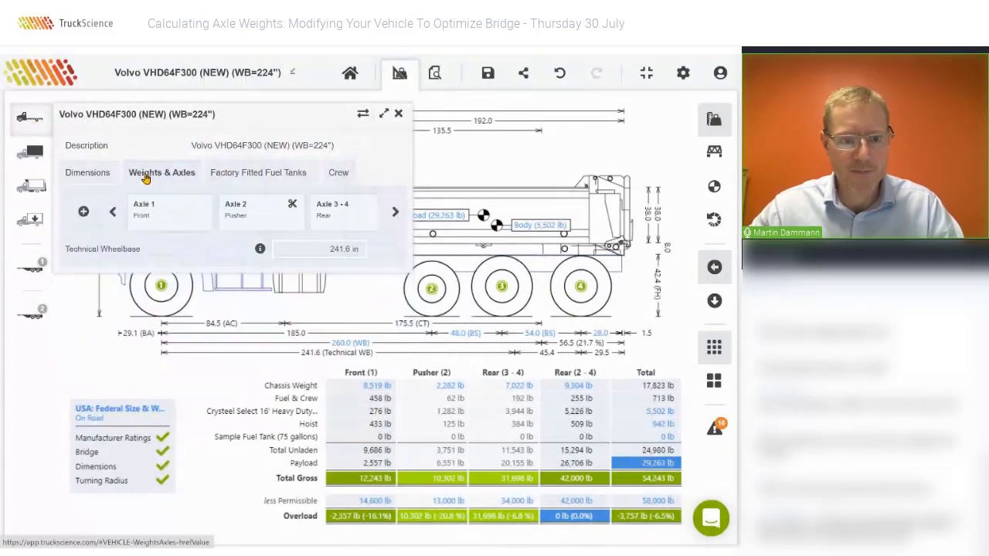
click(85, 212)
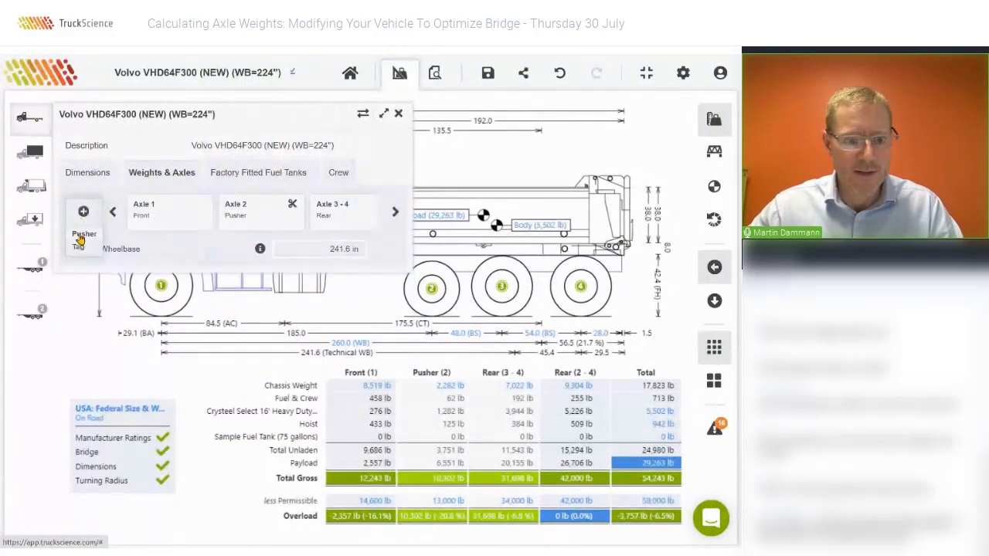
click(84, 234)
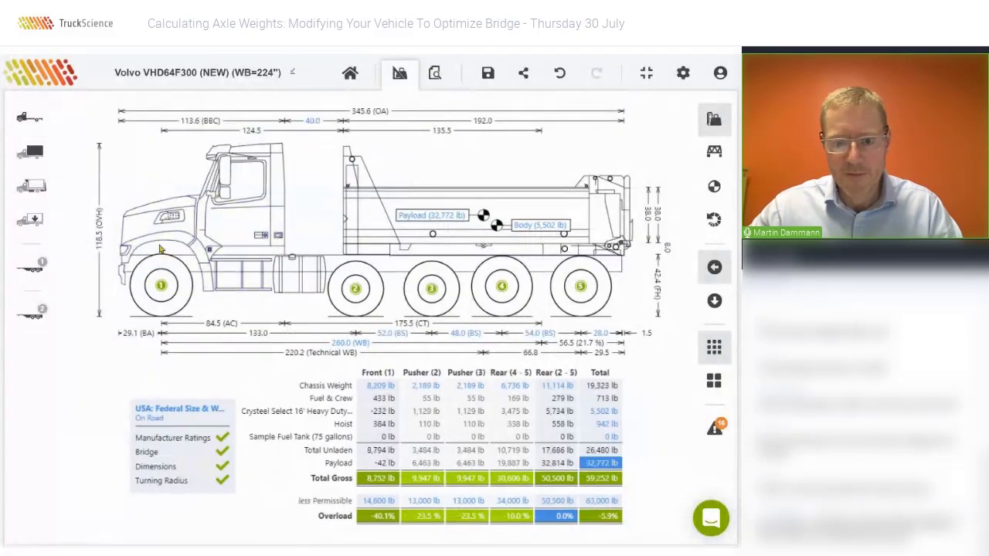
Step: Override the spacing between axles 2 and 3 with 48 in in the vehicle's length dimensions
click(386, 336)
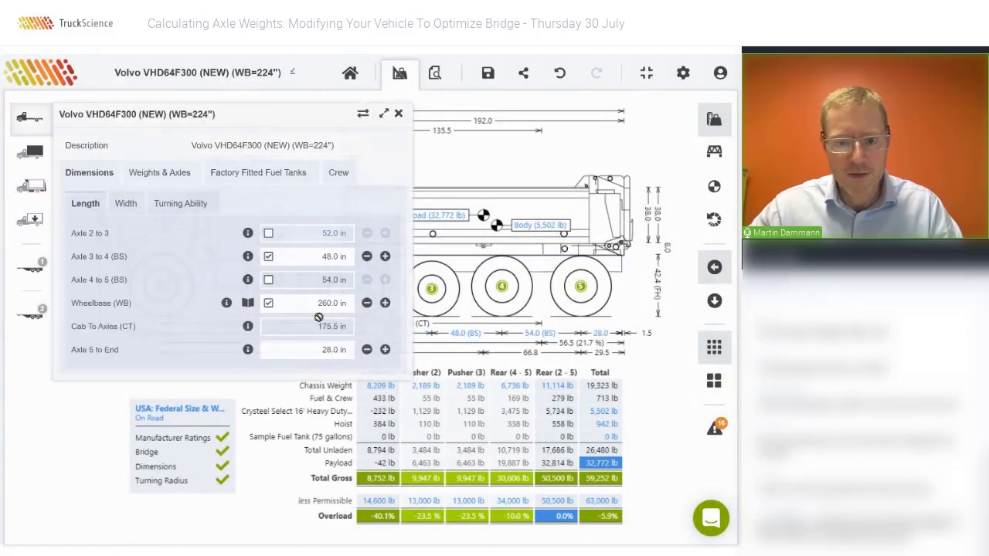
click(268, 233)
text(48)
key(Tab)
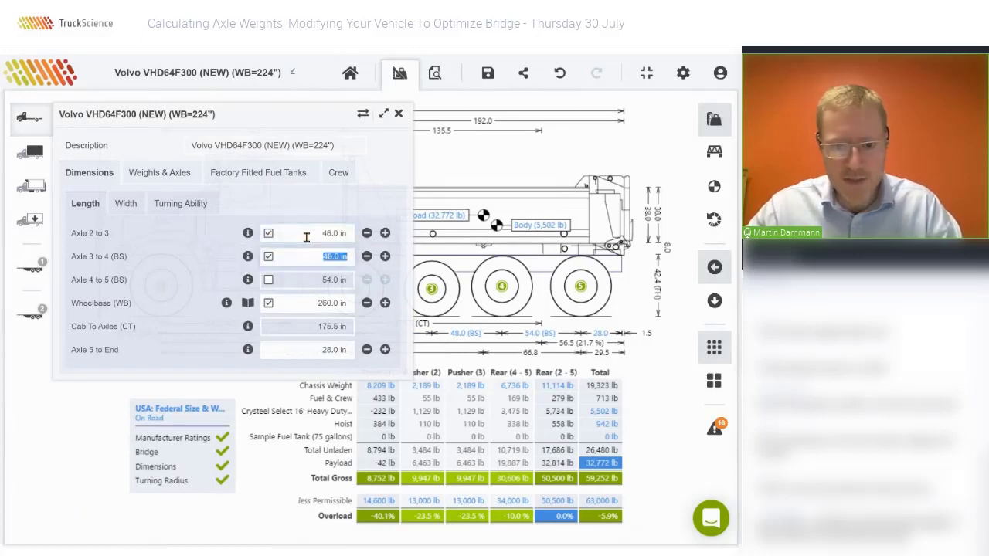
Step: Override the weight of the axle 2 pusher with 1,480 lb and leave the vehicle settings
click(161, 173)
click(249, 223)
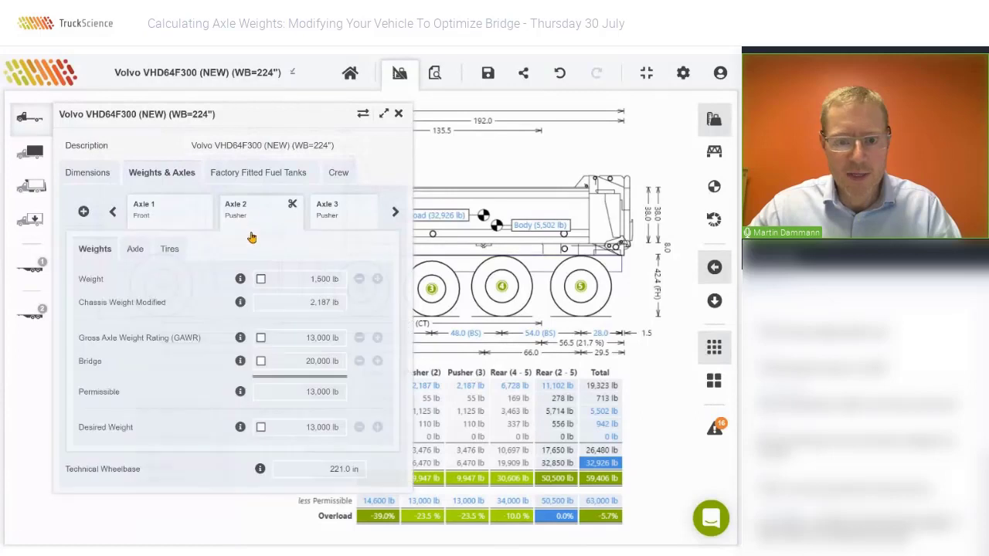
click(260, 279)
text(1,4)
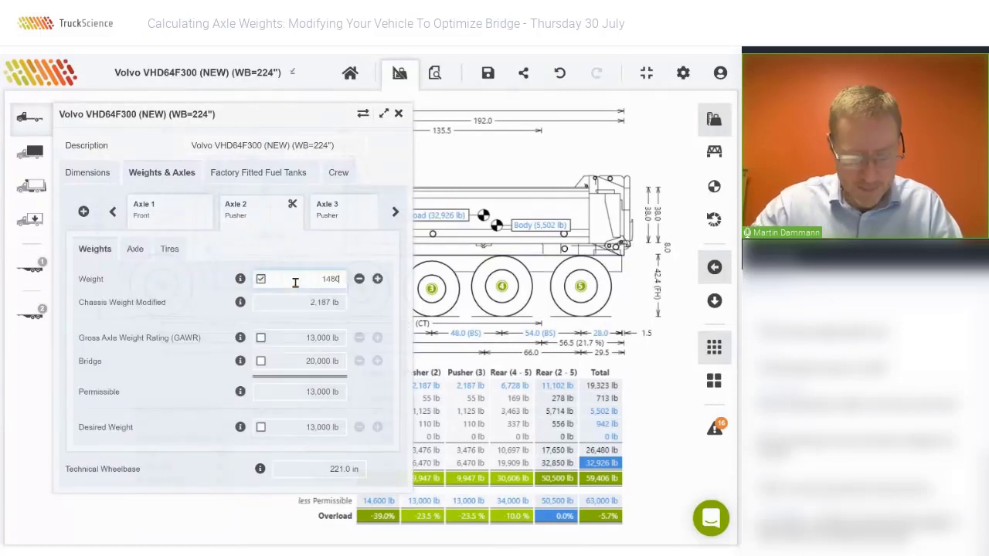
text(80)
key(Return)
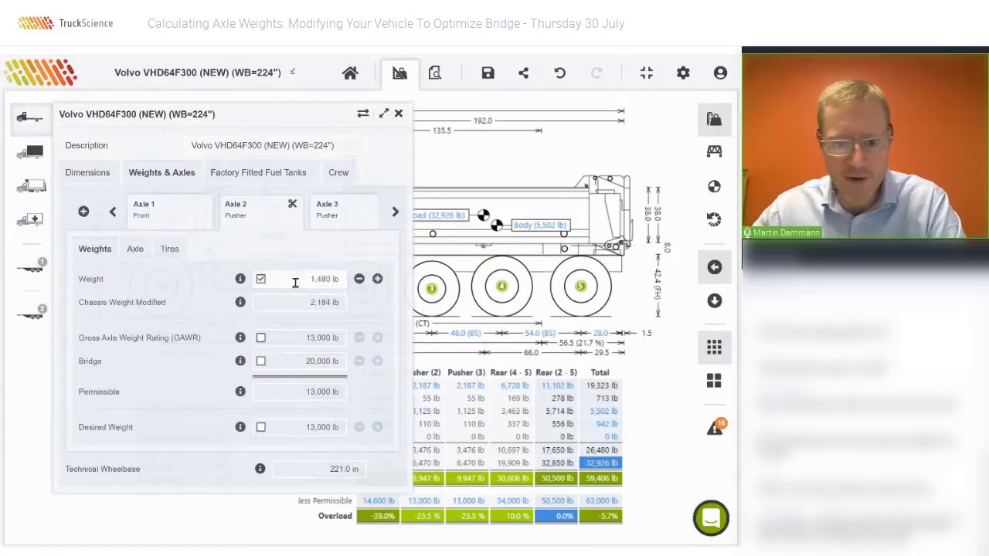
click(370, 212)
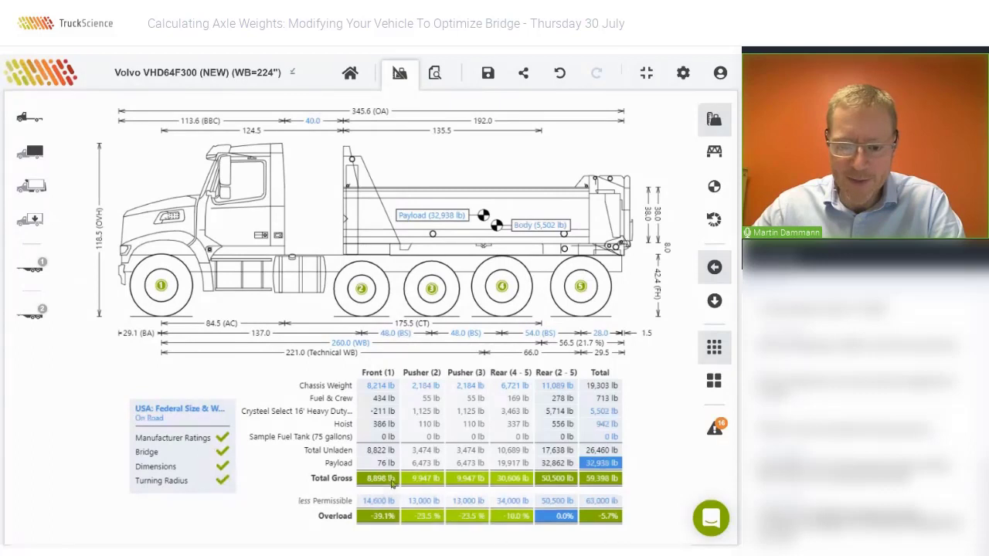
Step: Replace the current dump body with the Crysteel Apex 19'6" Heavy Duty Dump Body
mouse_move(484, 218)
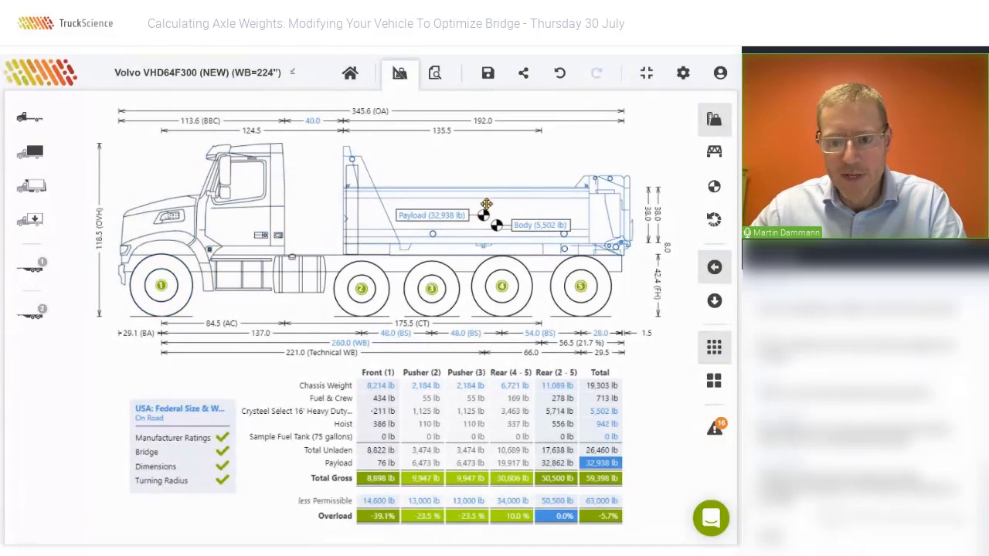
click(516, 197)
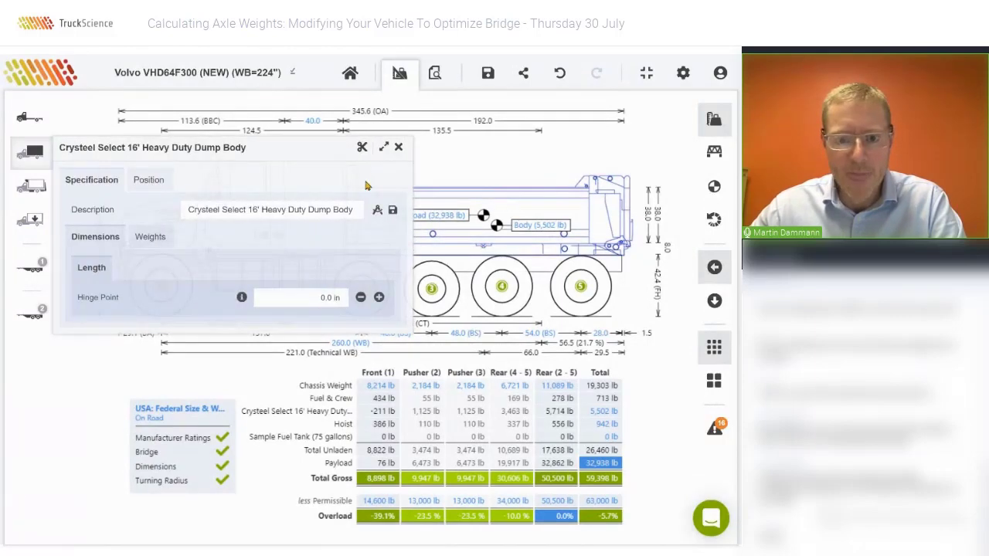
click(362, 149)
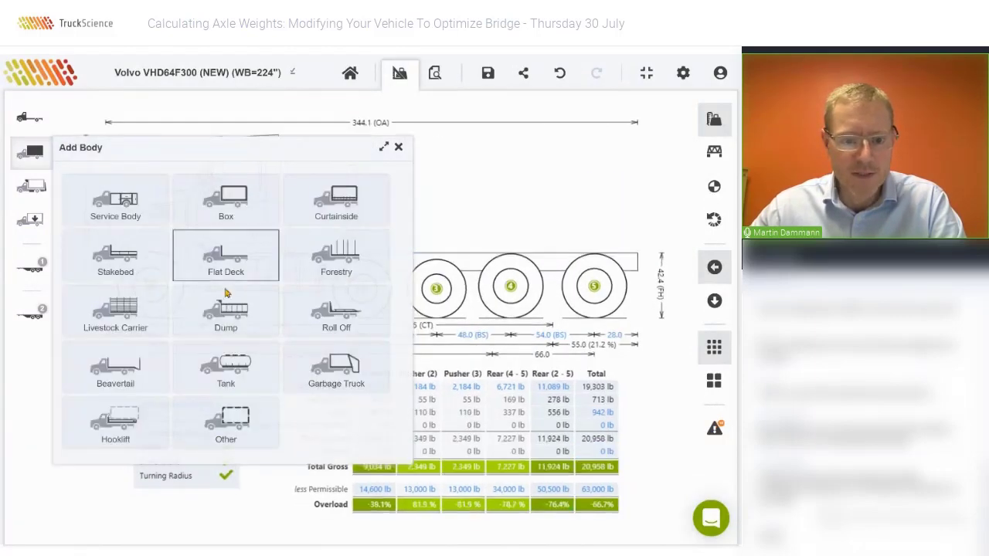
click(222, 311)
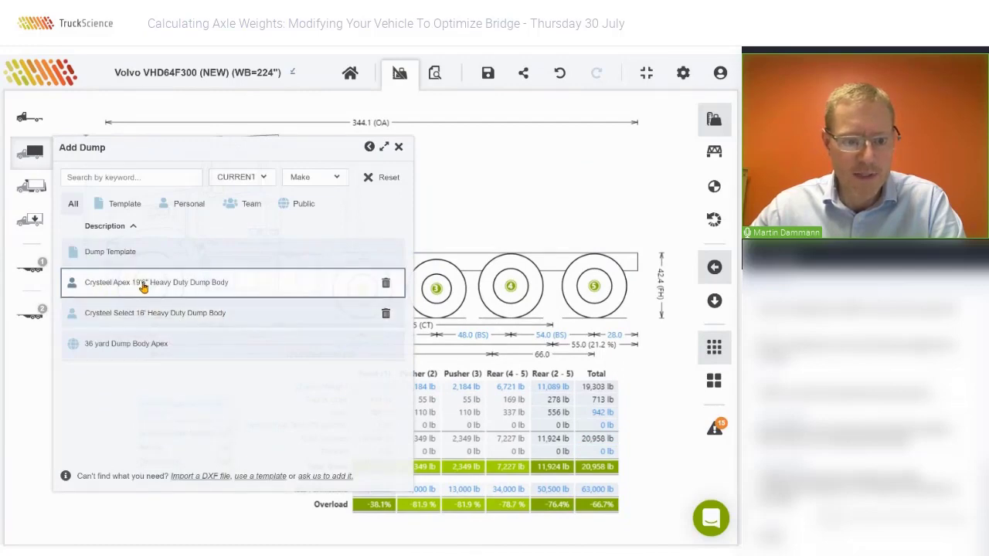
click(143, 284)
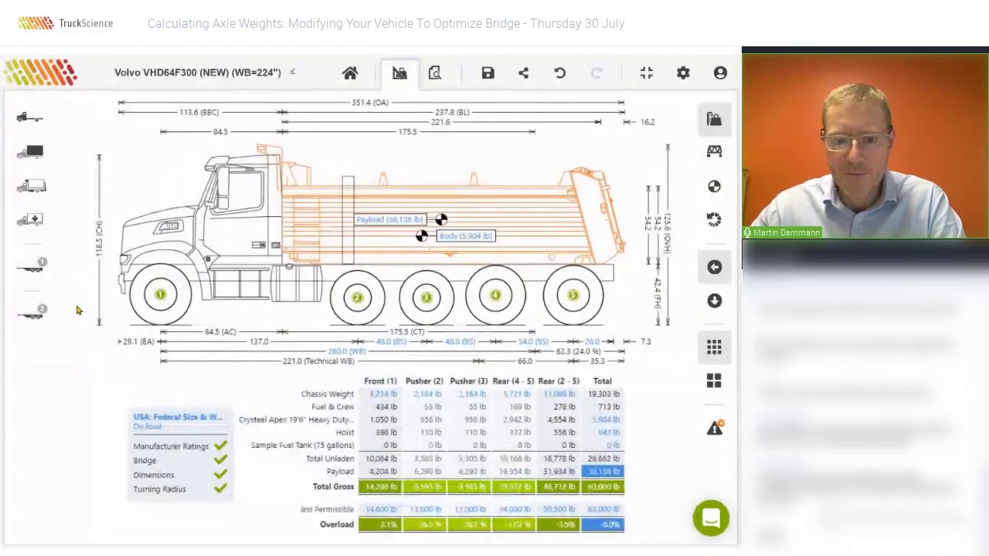
Step: Move the new dump body rearward to 8 in behind the cab and shift the hoist forward to the body's front end
mouse_move(305, 210)
mouse_down()
mouse_move(317, 211)
mouse_move(304, 220)
mouse_up()
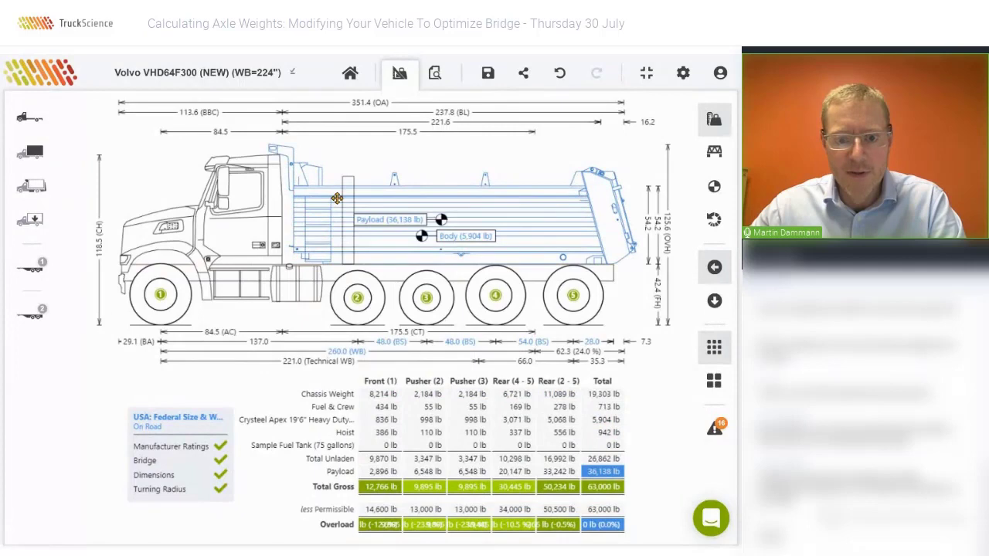
mouse_move(343, 183)
mouse_down()
mouse_move(298, 182)
mouse_move(294, 224)
mouse_up()
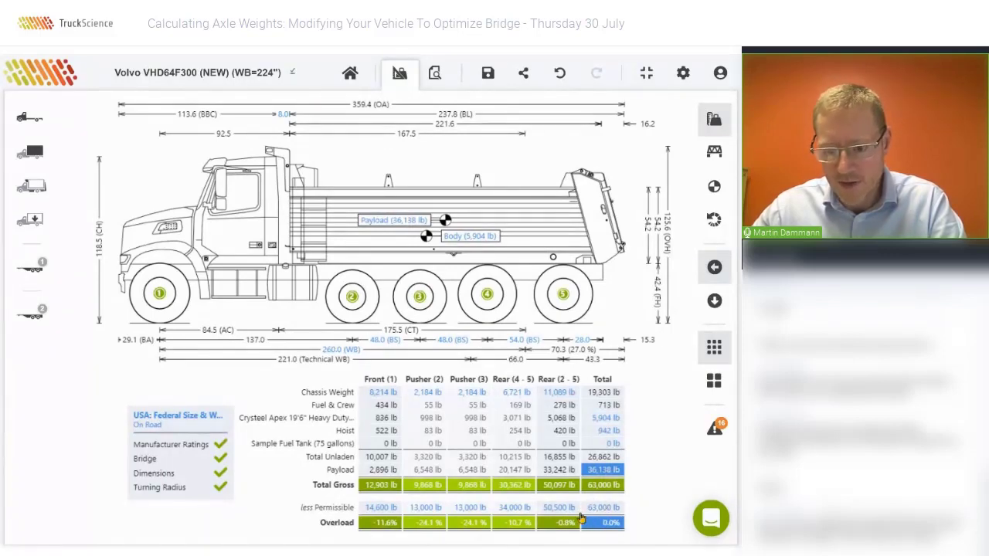
Step: Check the bridge analysis of the axle groups and return to the axle weight summary
click(713, 153)
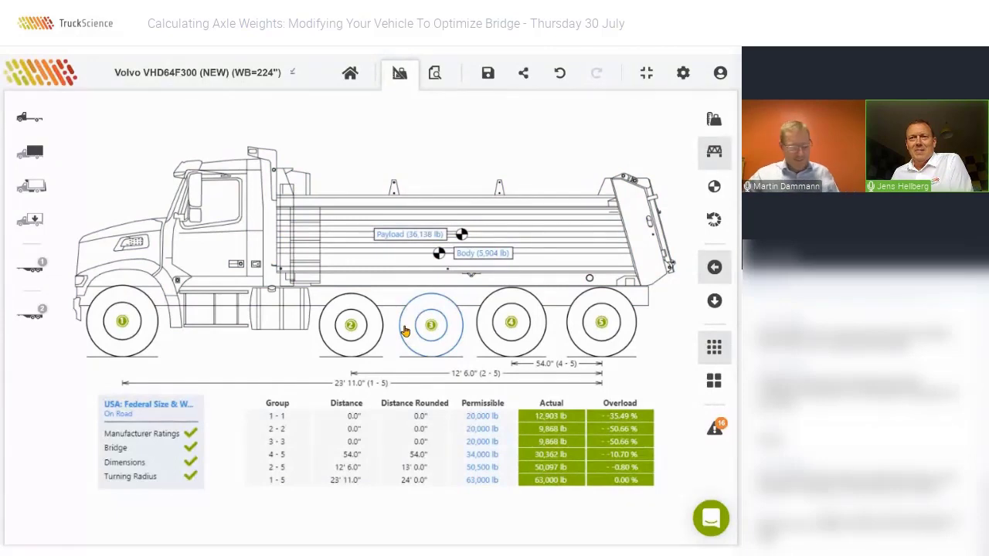
click(713, 118)
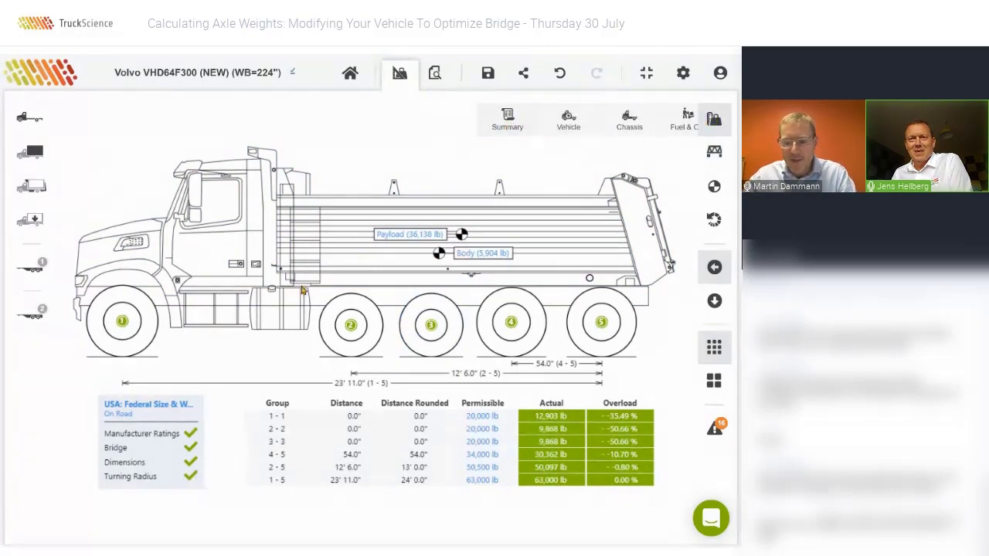
click(484, 125)
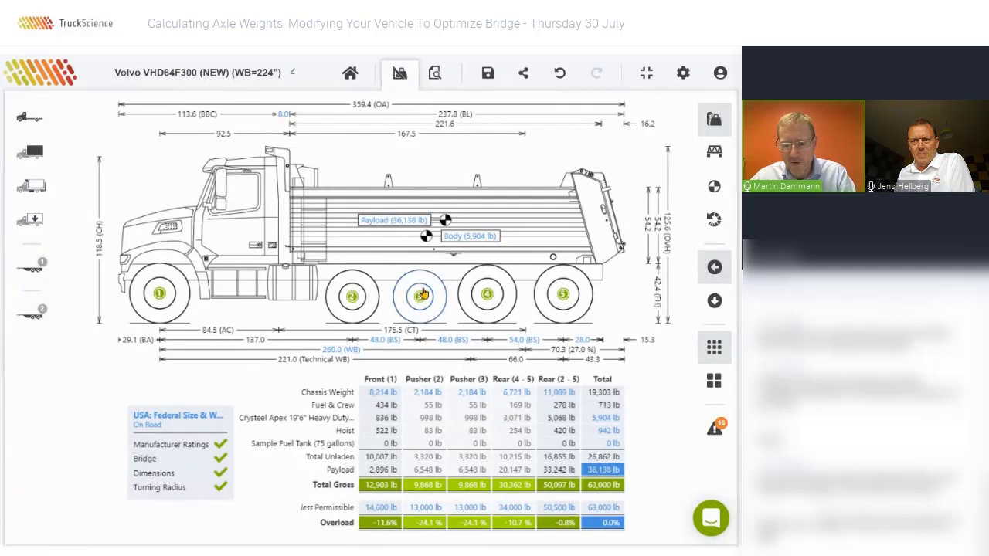
Step: Examine the truck's smallest turning circle, comparing it with the axle layout in the side view
click(713, 220)
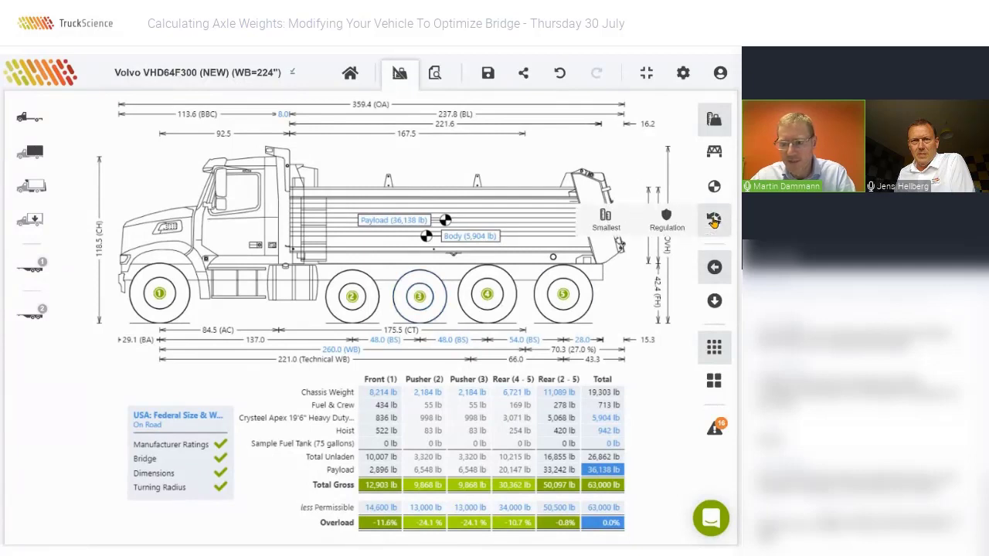
click(606, 224)
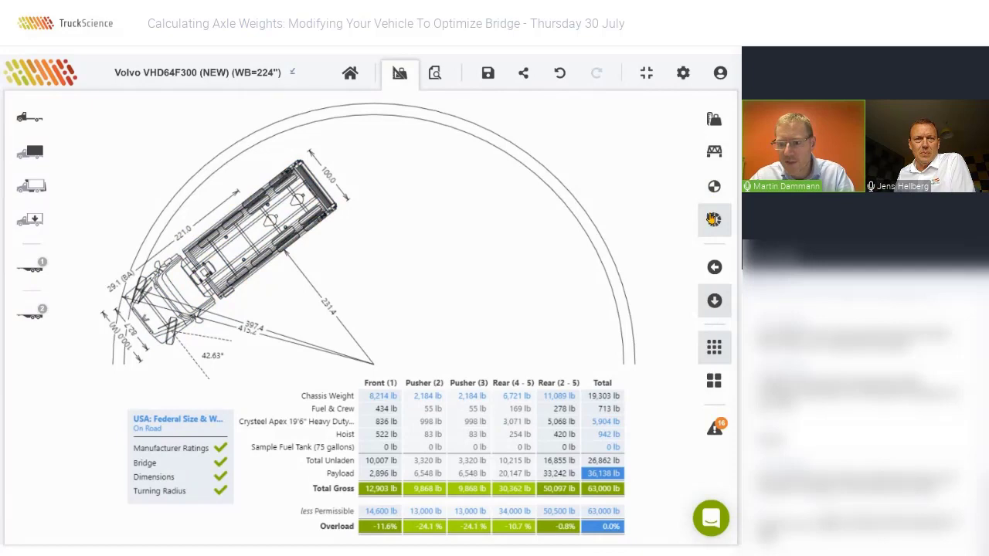
click(713, 267)
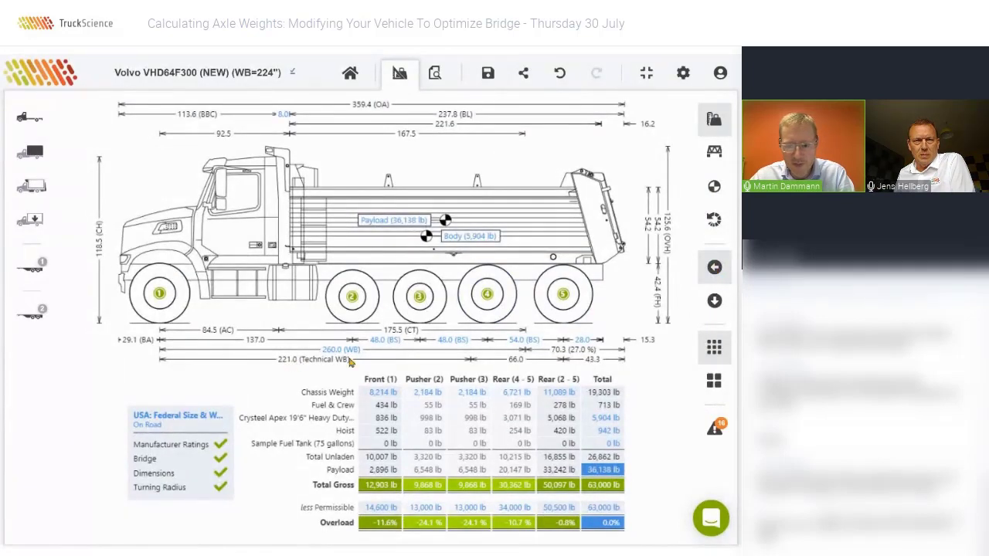
click(714, 220)
click(606, 227)
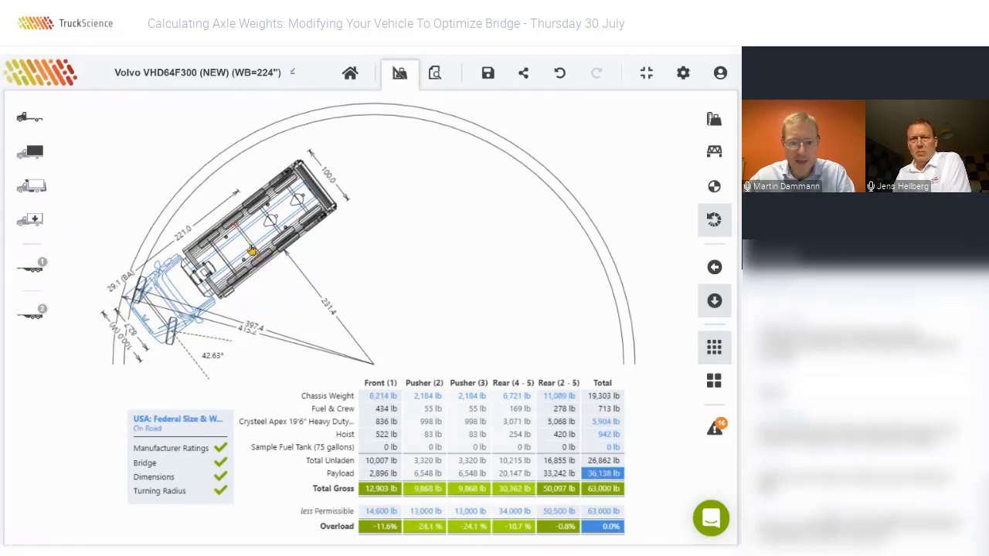
drag(252, 251, 262, 252)
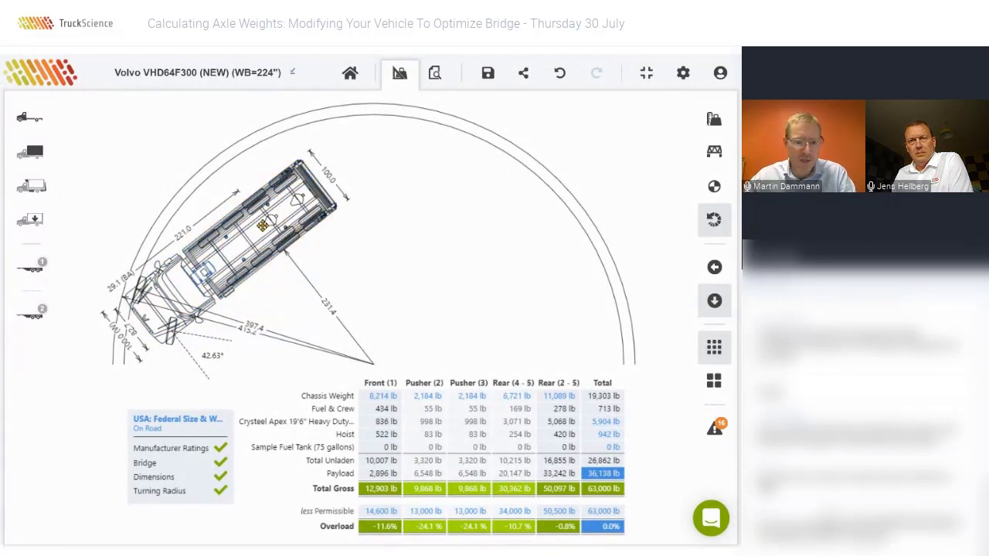
Step: Raise the axle 2 pusher through its lifting axle settings, keeping the turning circle in view
click(30, 124)
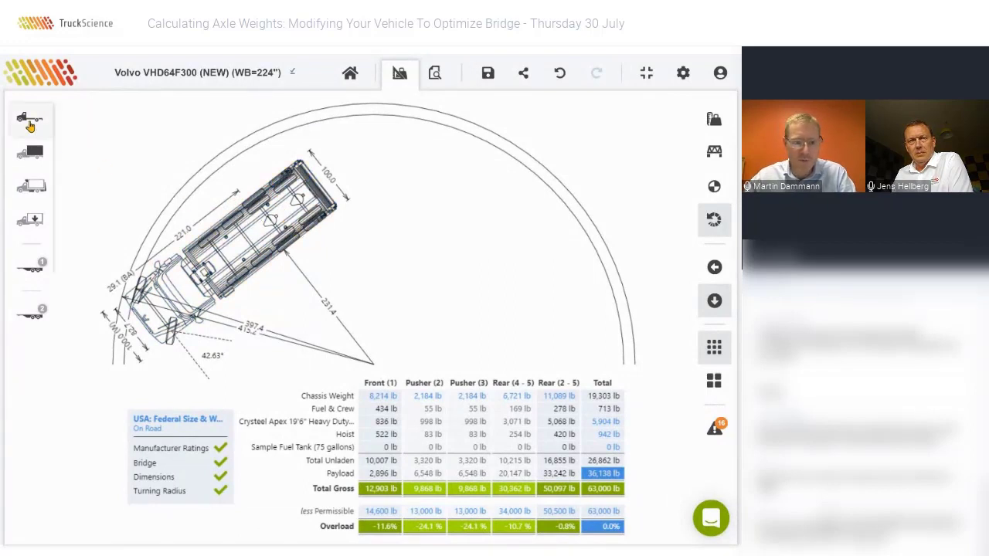
drag(242, 112, 549, 141)
click(461, 205)
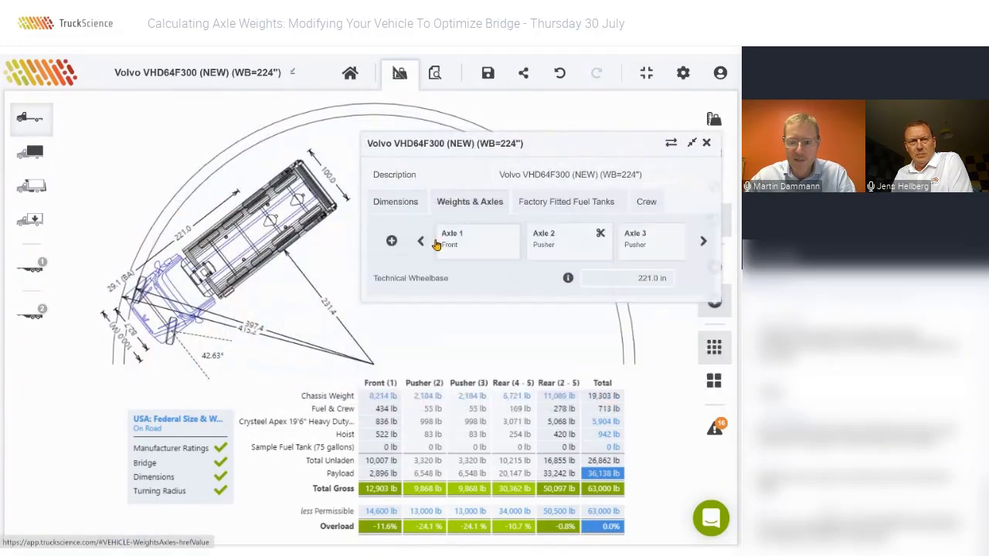
click(538, 244)
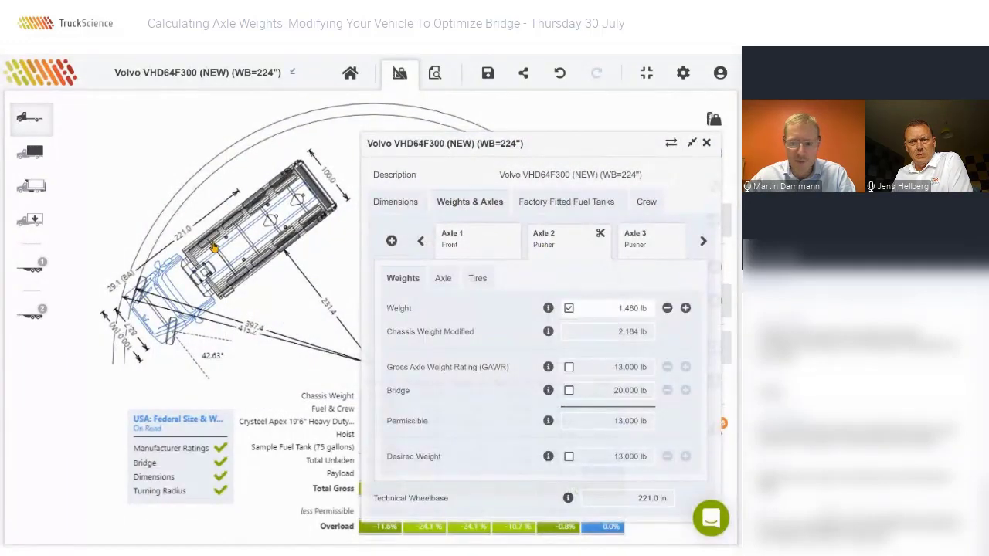
click(443, 278)
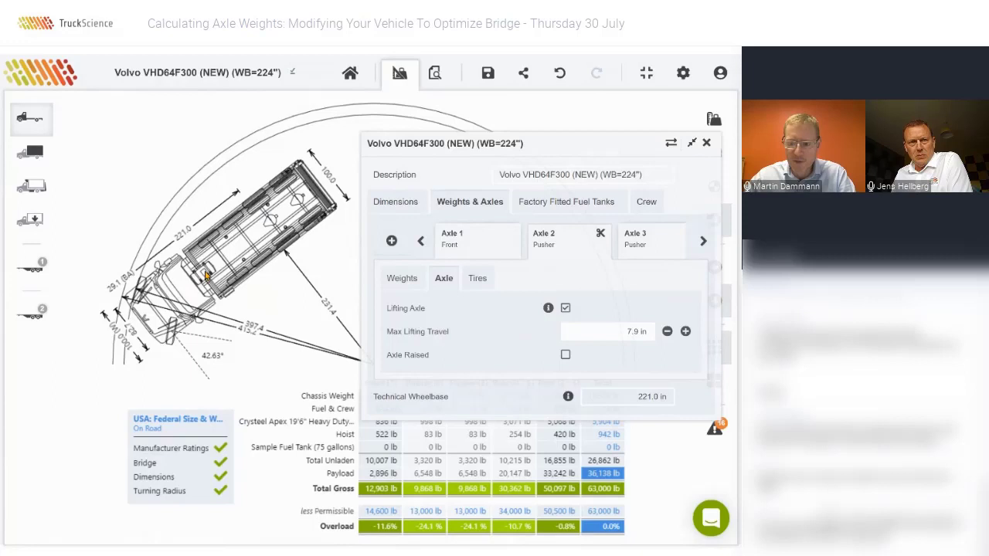
click(565, 354)
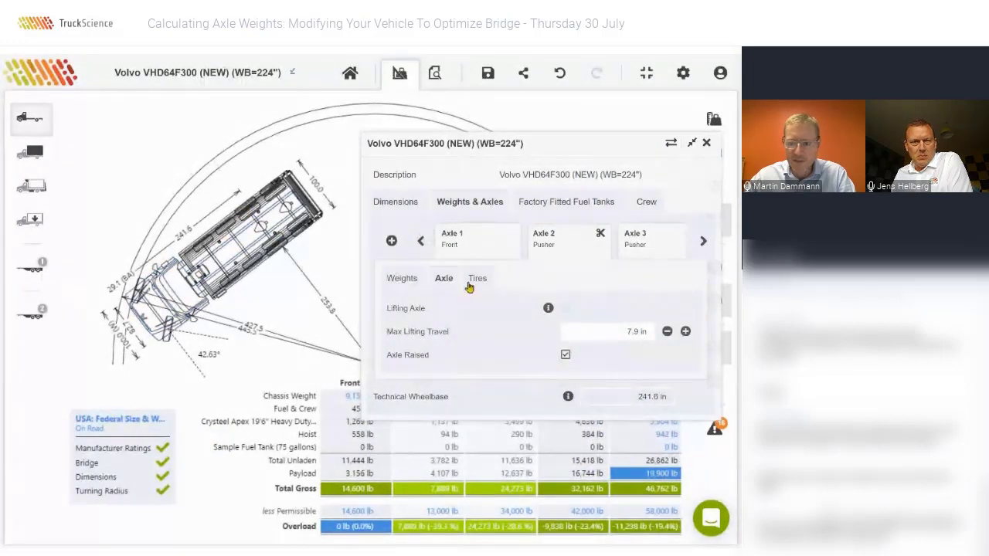
Step: Raise the axle 3 pusher, close the vehicle settings and return to the side view
click(633, 241)
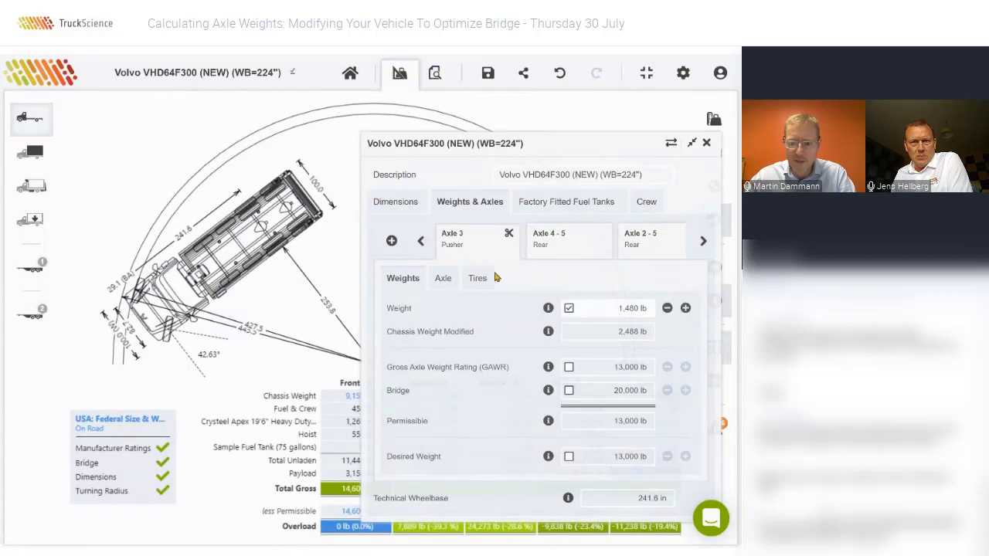
click(442, 278)
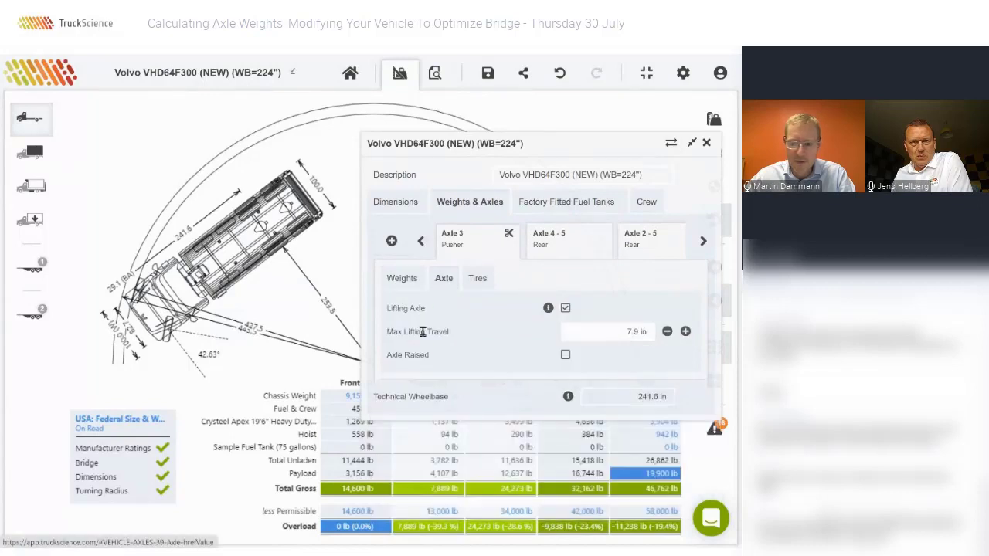
click(566, 355)
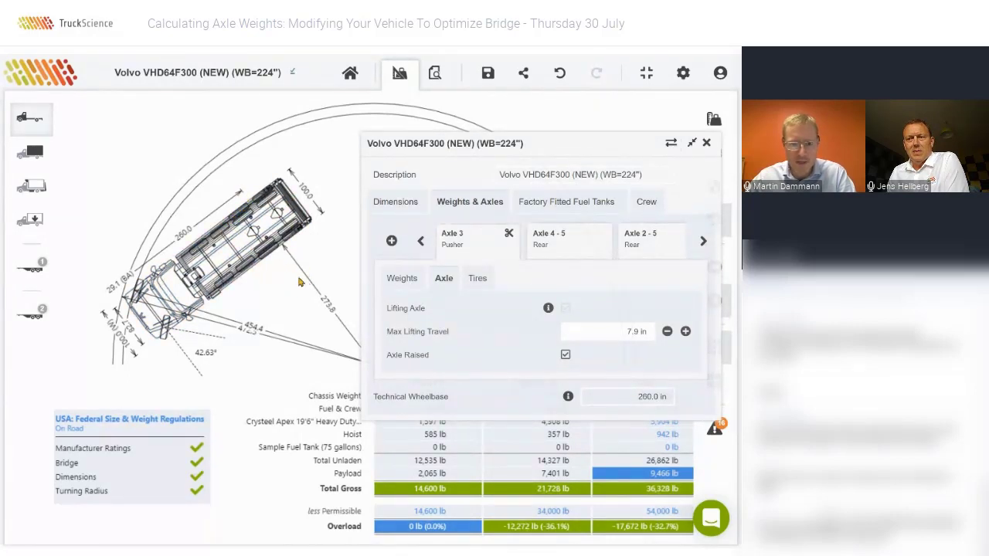
click(706, 145)
click(712, 265)
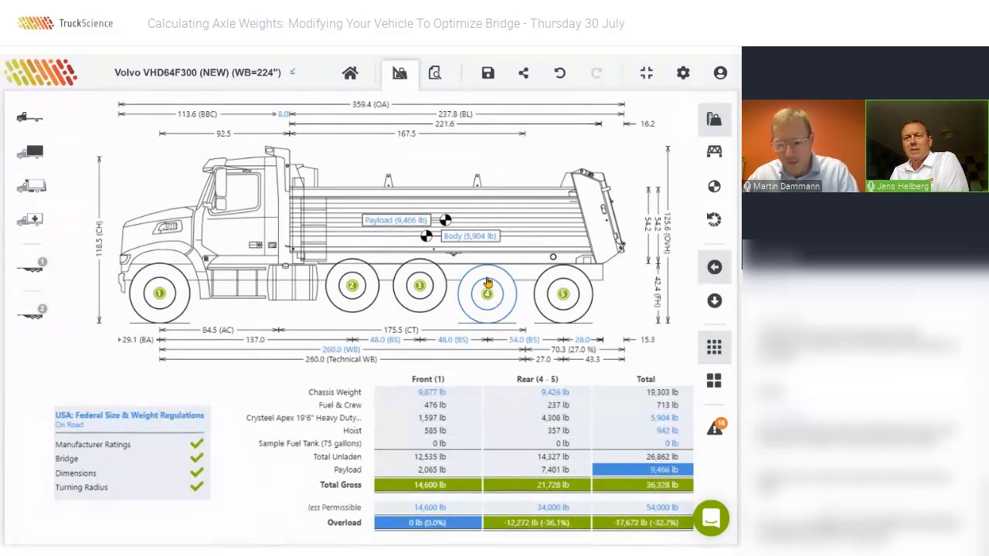
Step: Release the override on the vehicle's total gross vehicle weight rating and re-enter it as 67,600 lb
click(654, 508)
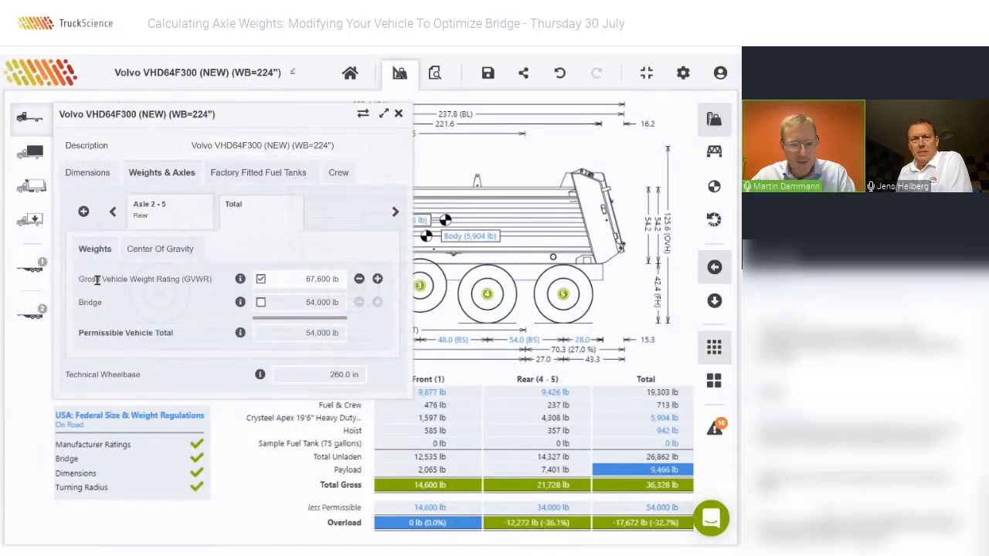
click(261, 280)
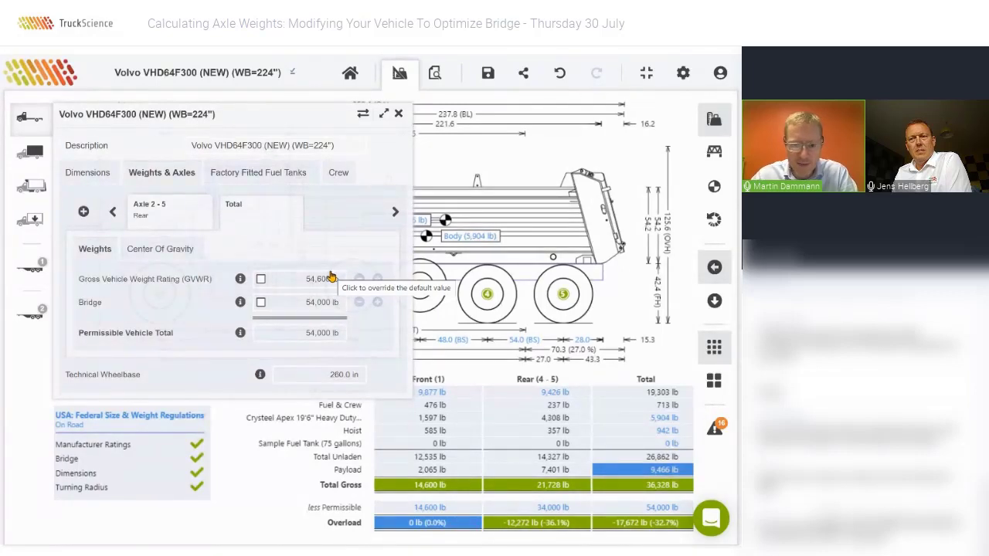
click(260, 279)
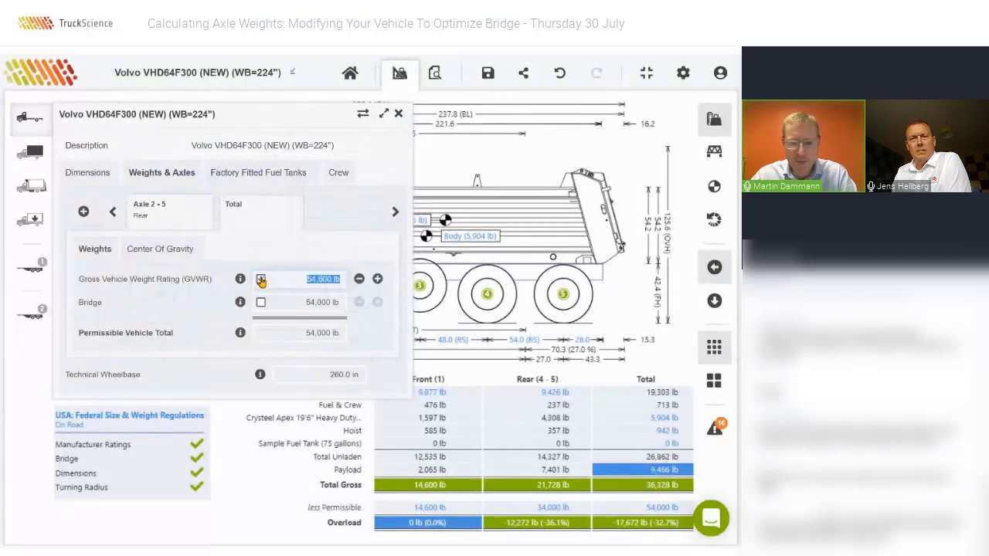
text(67600)
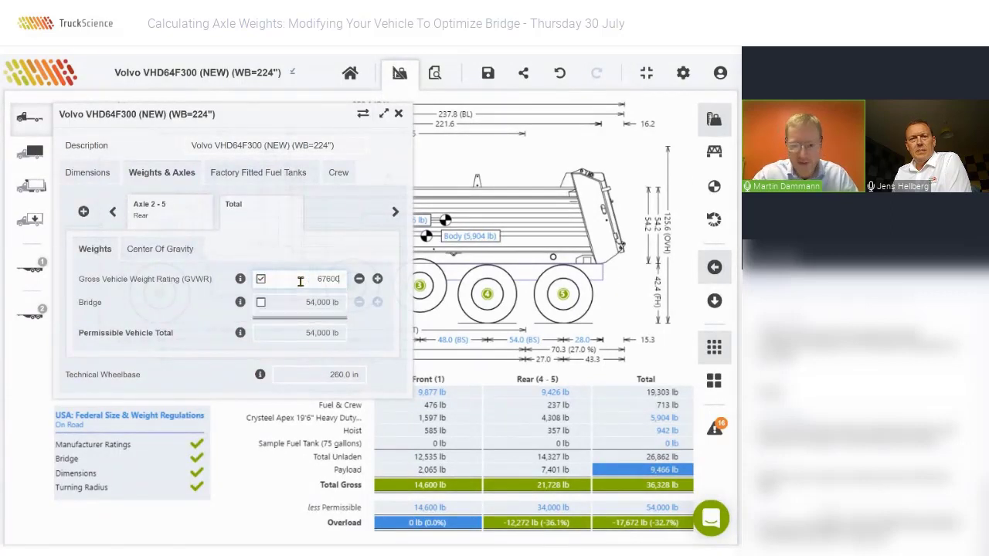
key(Return)
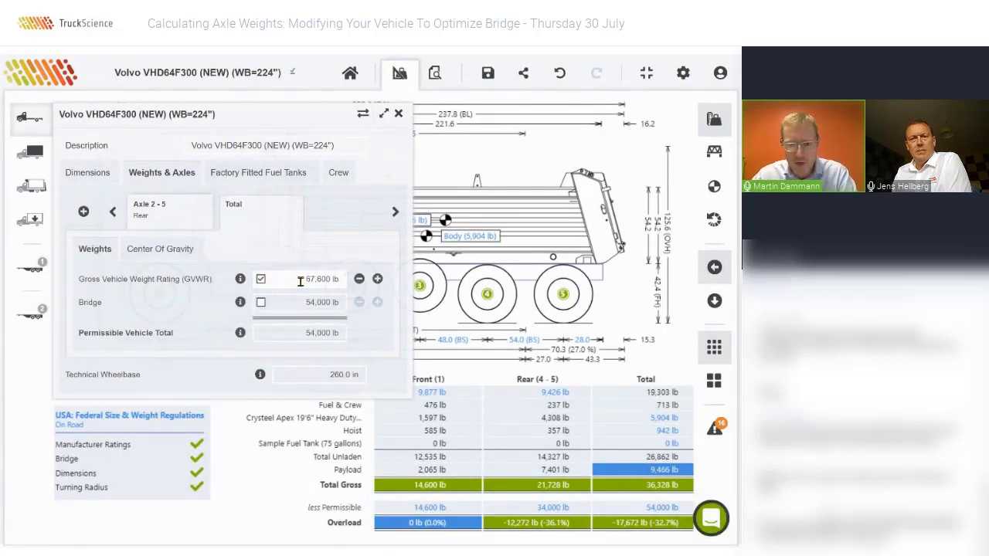
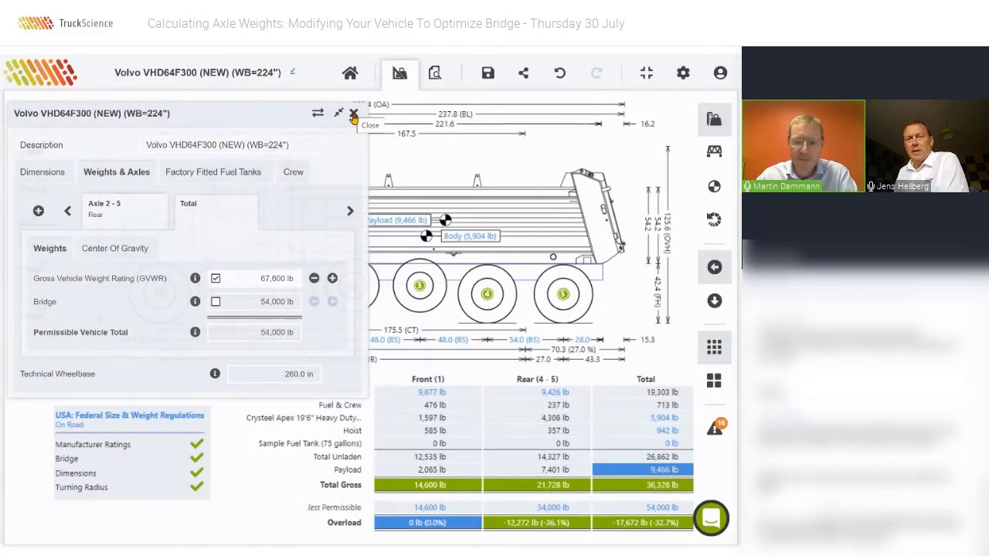
Step: Close the gross vehicle weight rating settings and lower the axle 3 pusher through its lifting axle settings
click(353, 114)
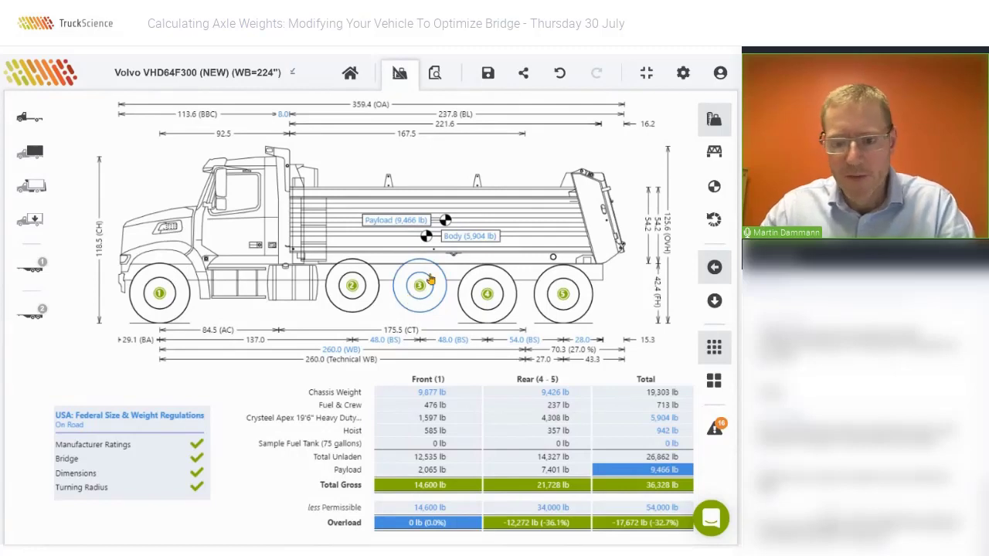
click(422, 299)
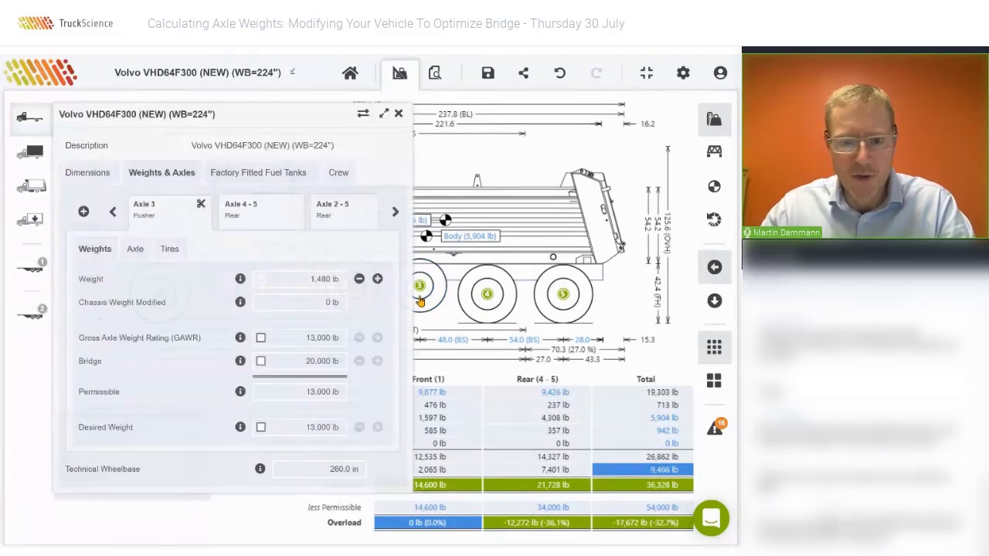
click(133, 248)
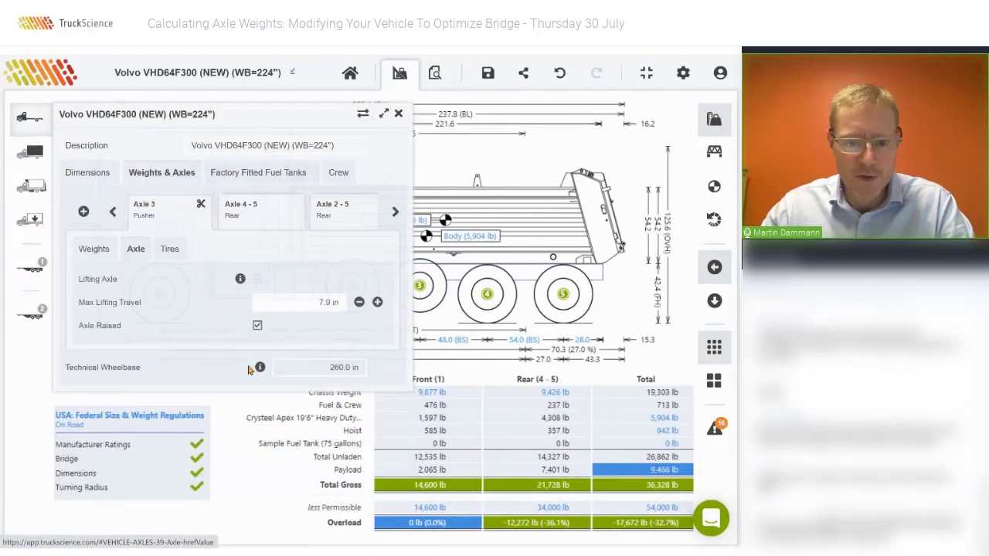
click(258, 326)
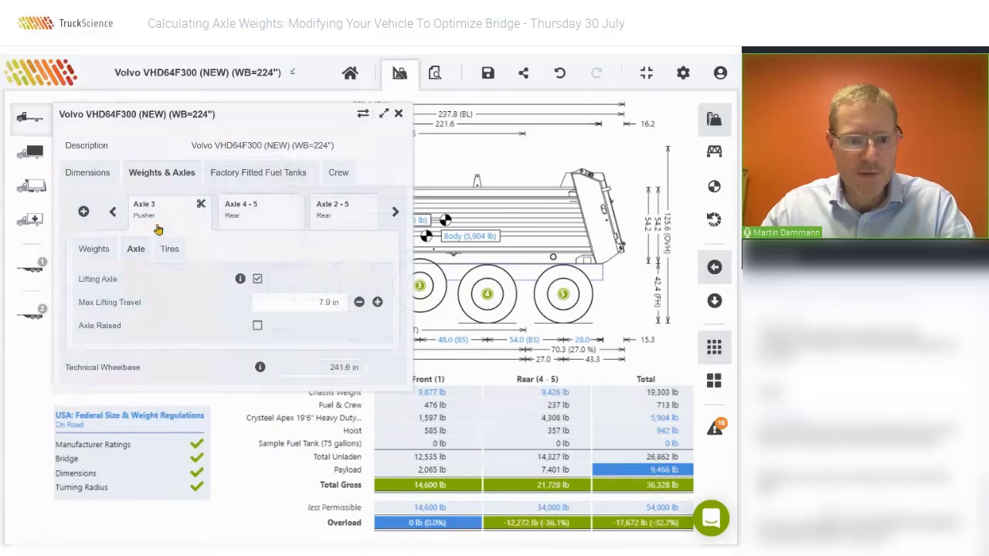
Step: Lower the axle 2 pusher through its lifting axle settings and close the vehicle settings
click(112, 211)
click(229, 213)
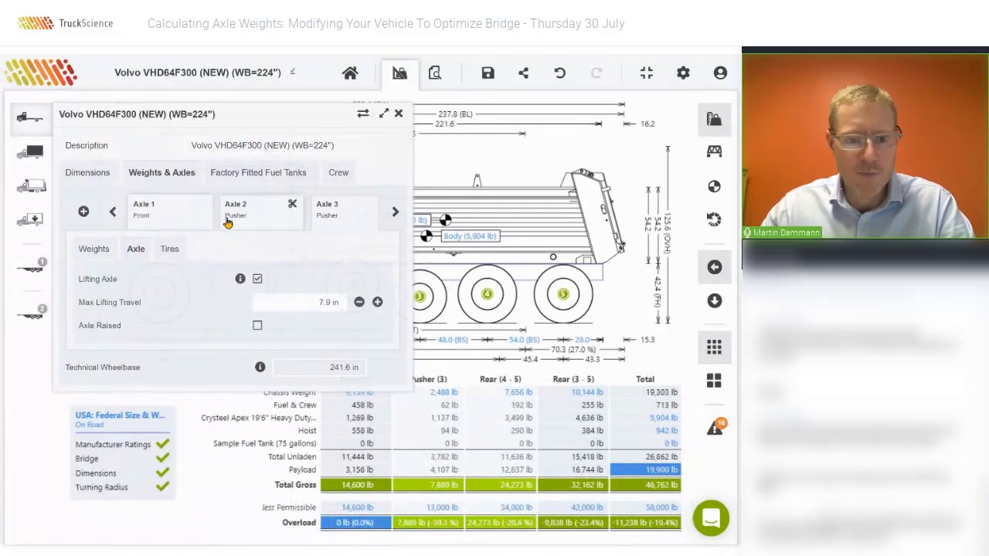
click(136, 249)
click(257, 326)
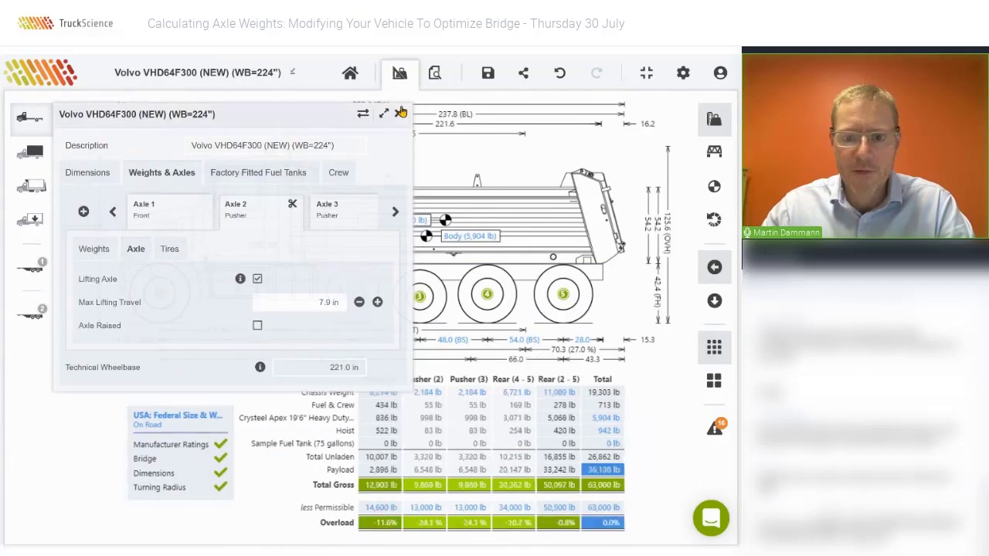
click(399, 115)
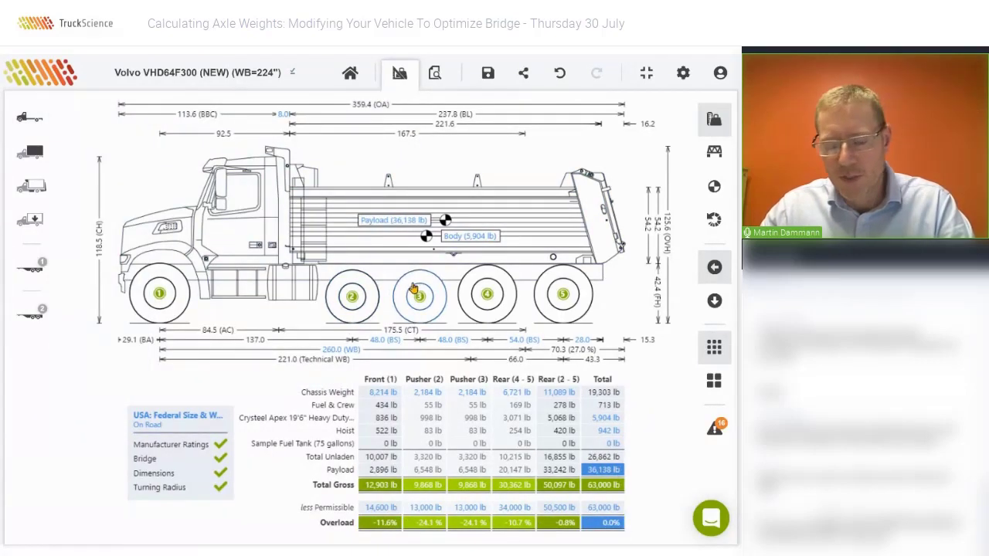
click(354, 300)
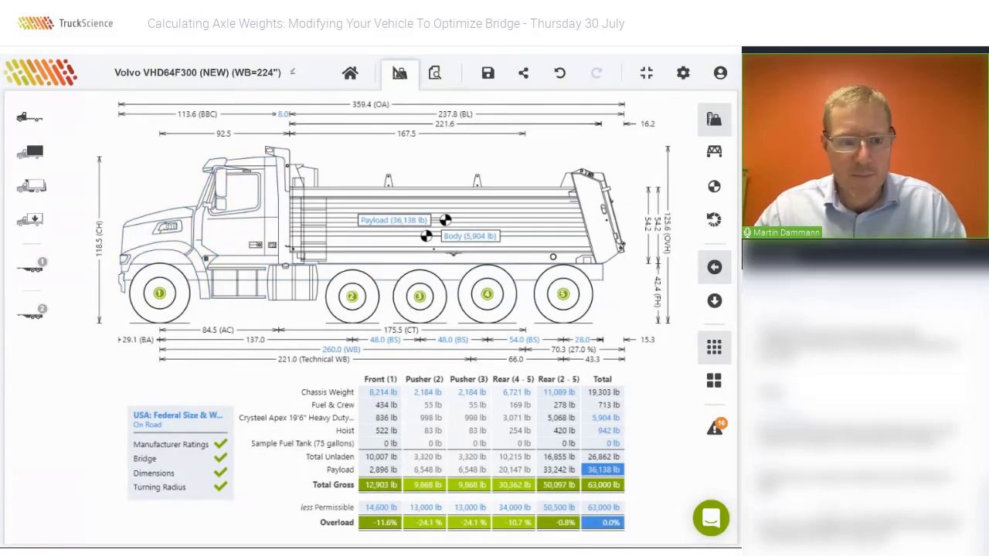
key(alt+Tab)
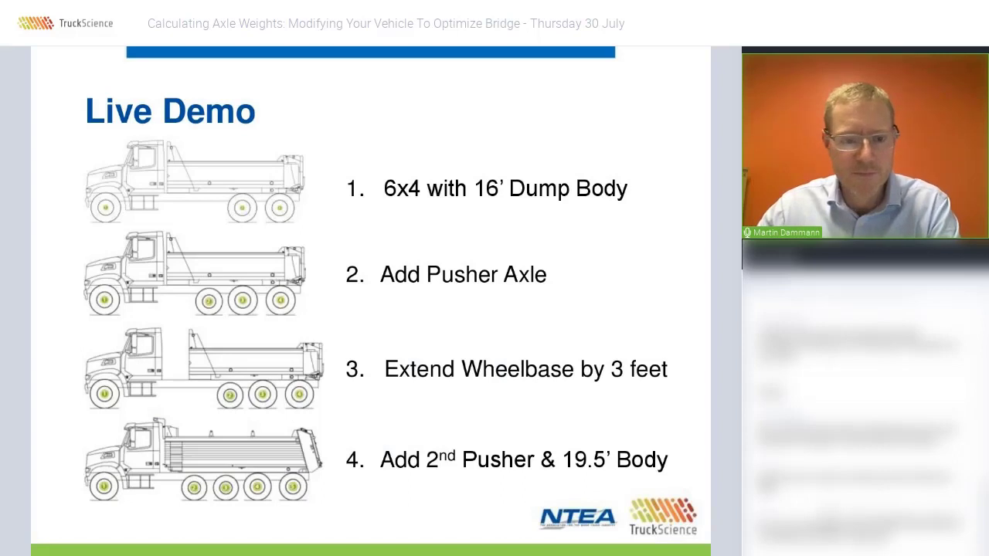
key(Right)
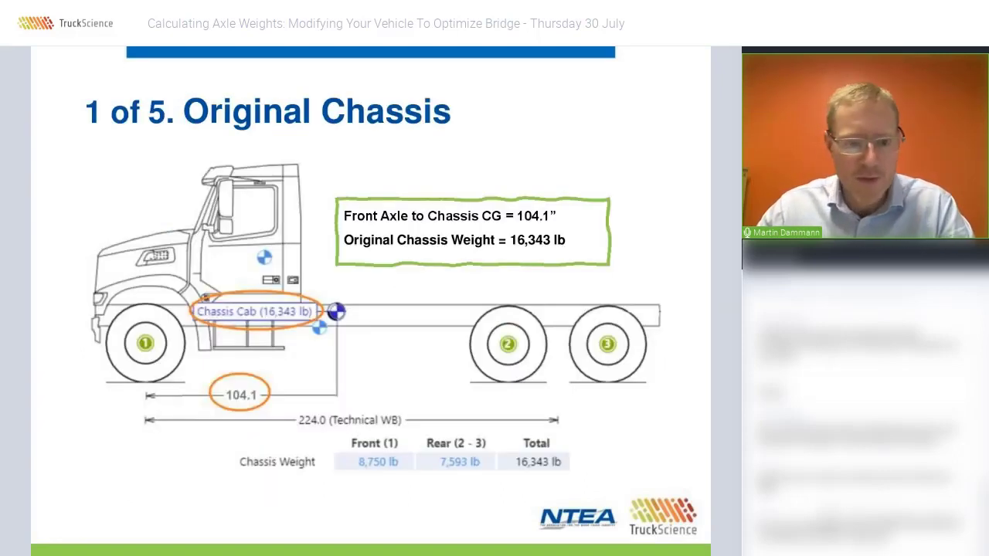